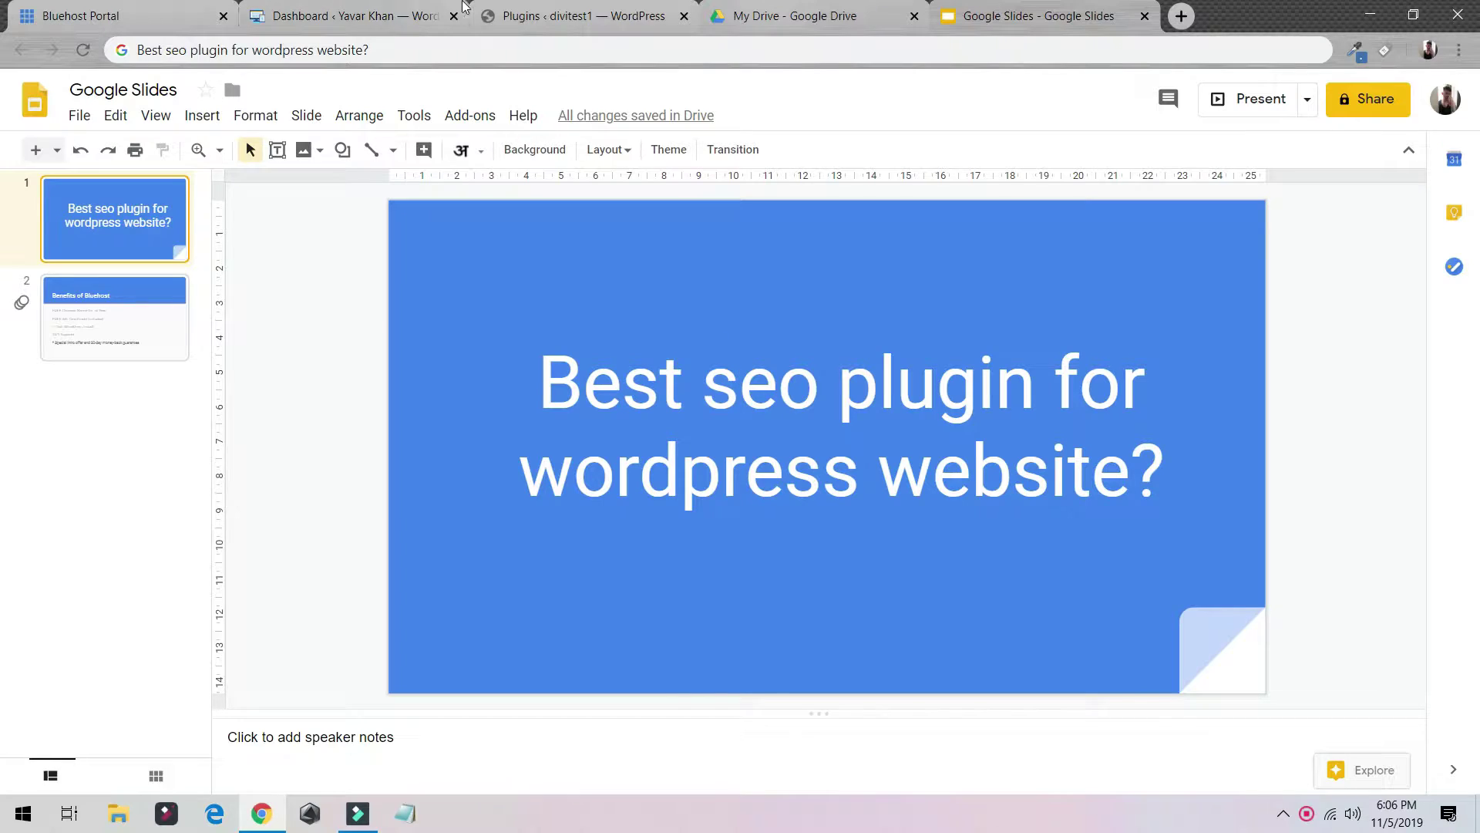
Leave the slides and load the bluehost.com homepage in the Bluehost portal tab.
{"action": "left_click", "coordinate": [555, 15]}
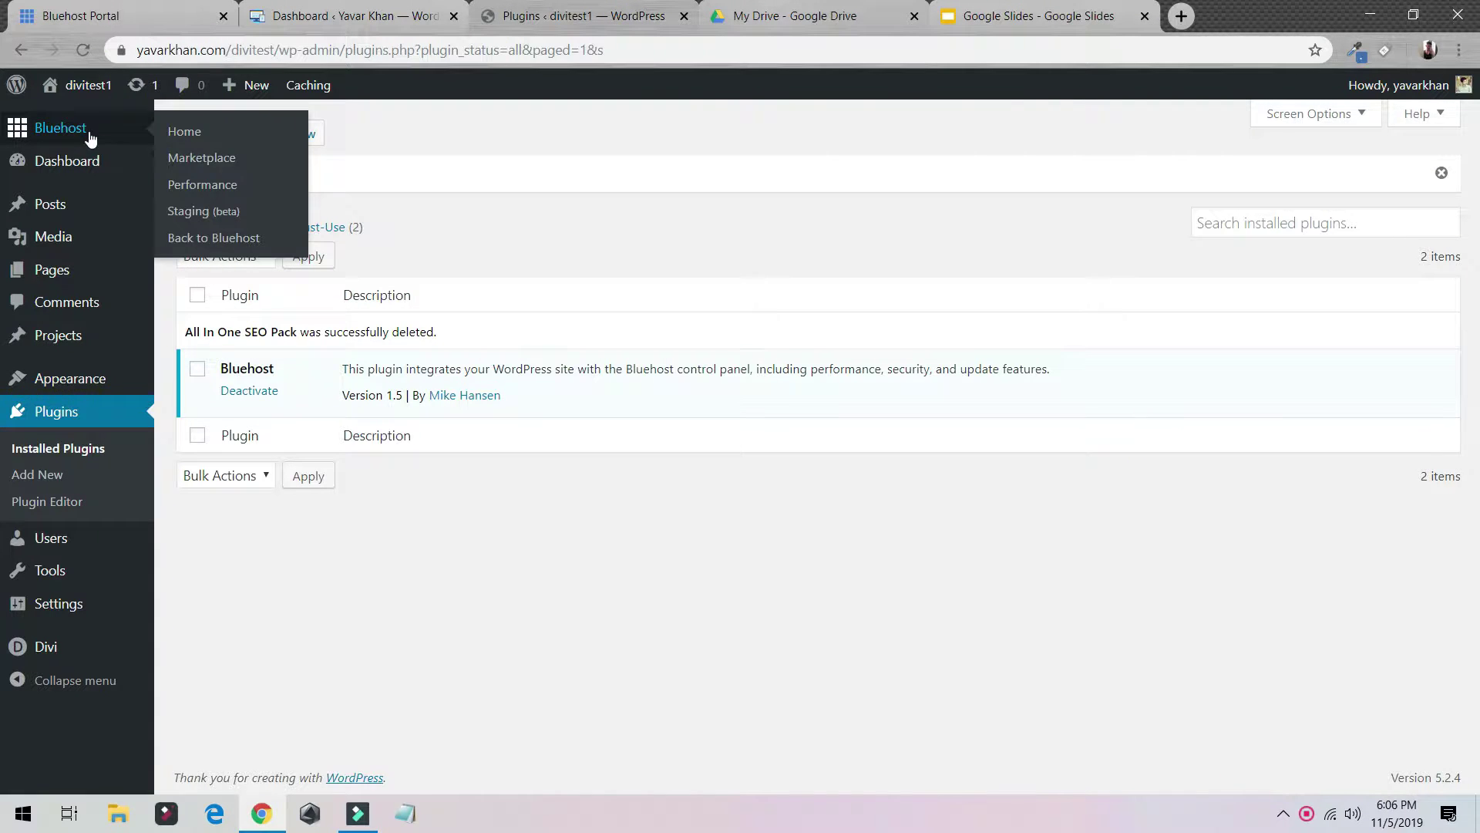
{"action": "mouse_move", "coordinate": [117, 165]}
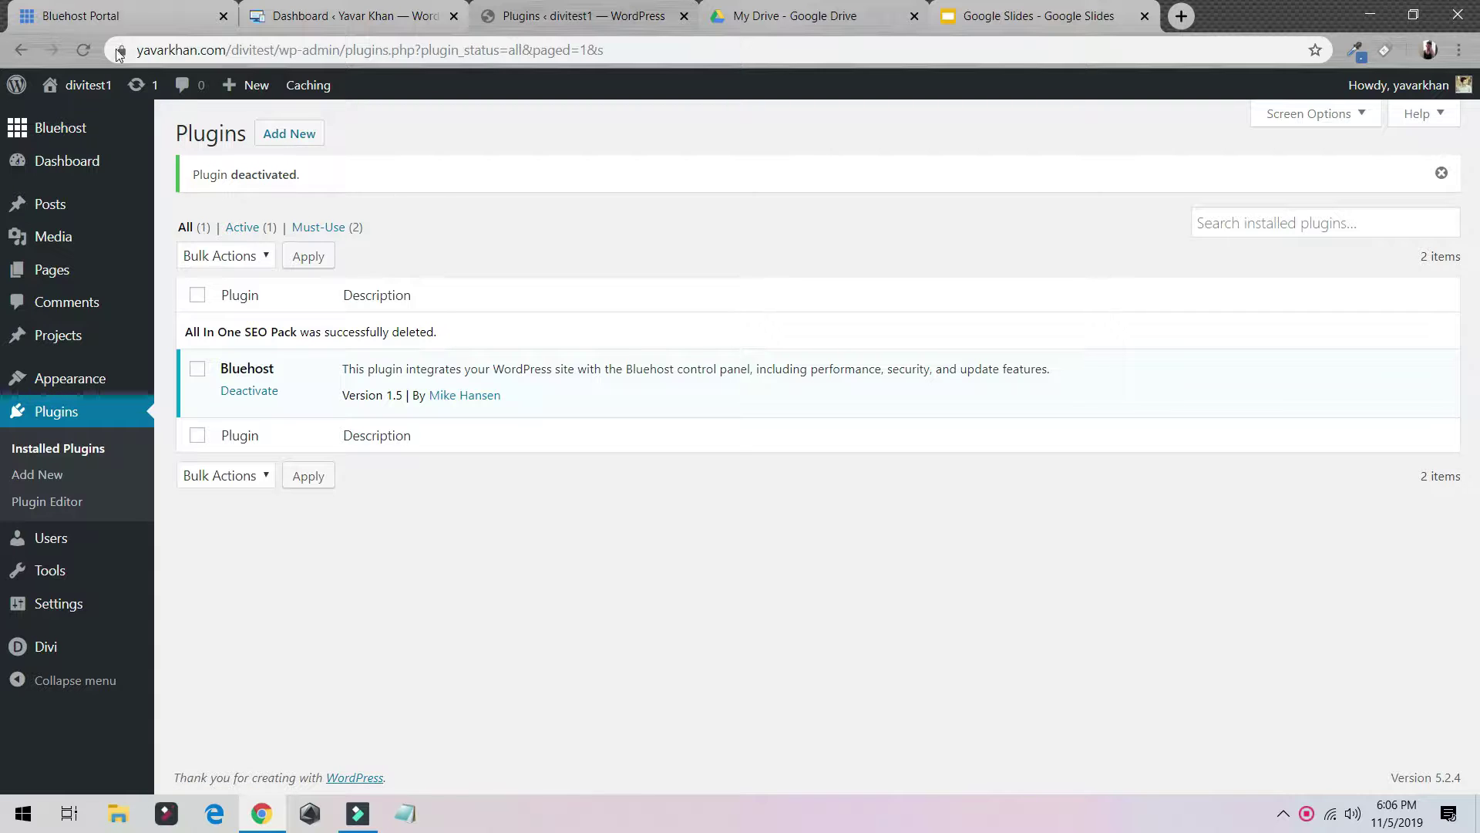
{"action": "left_click", "coordinate": [135, 17]}
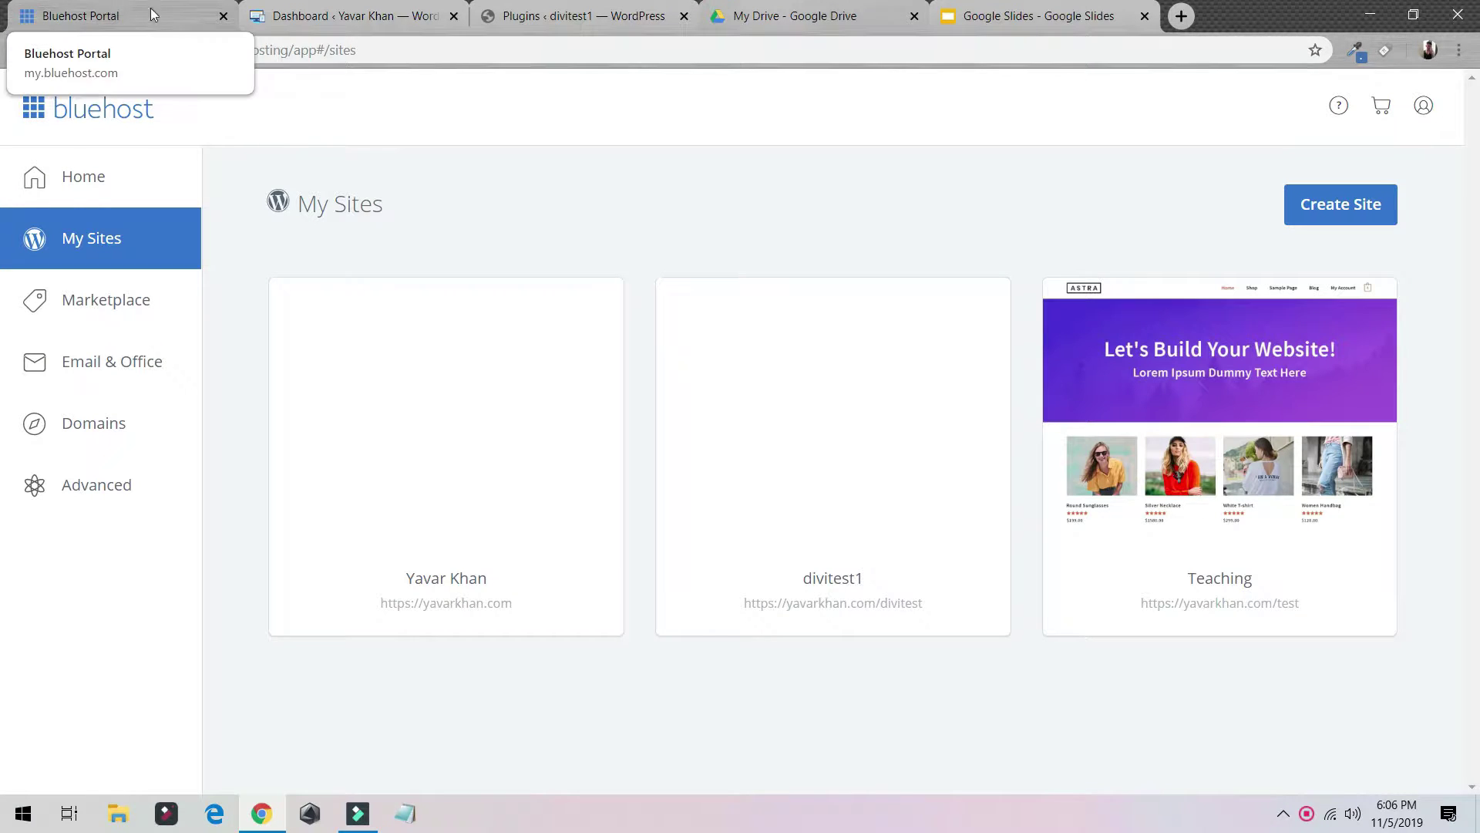
{"action": "left_click", "coordinate": [313, 51]}
{"action": "type", "text": "blue"}
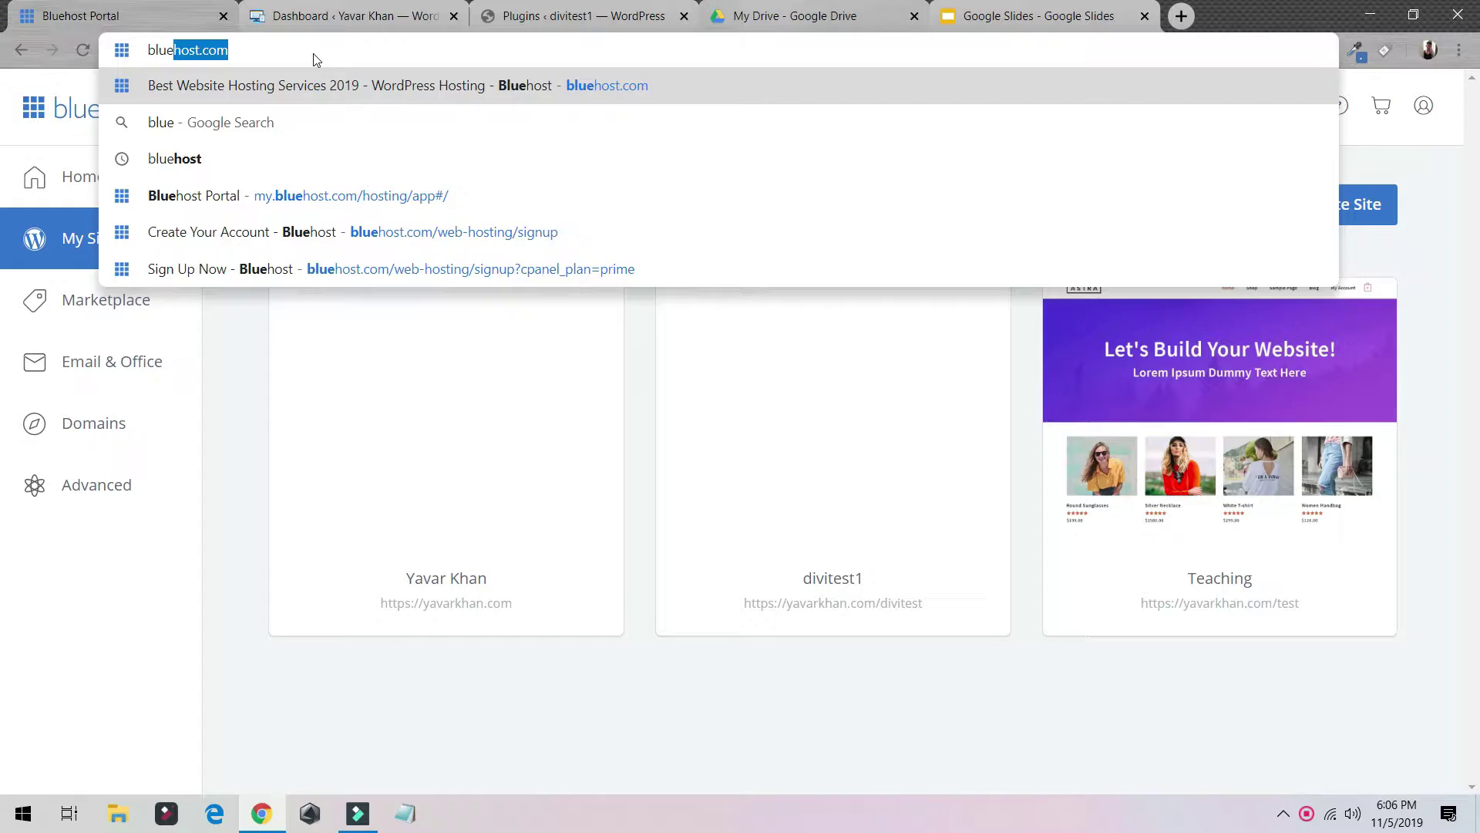
{"action": "key", "text": "Return"}
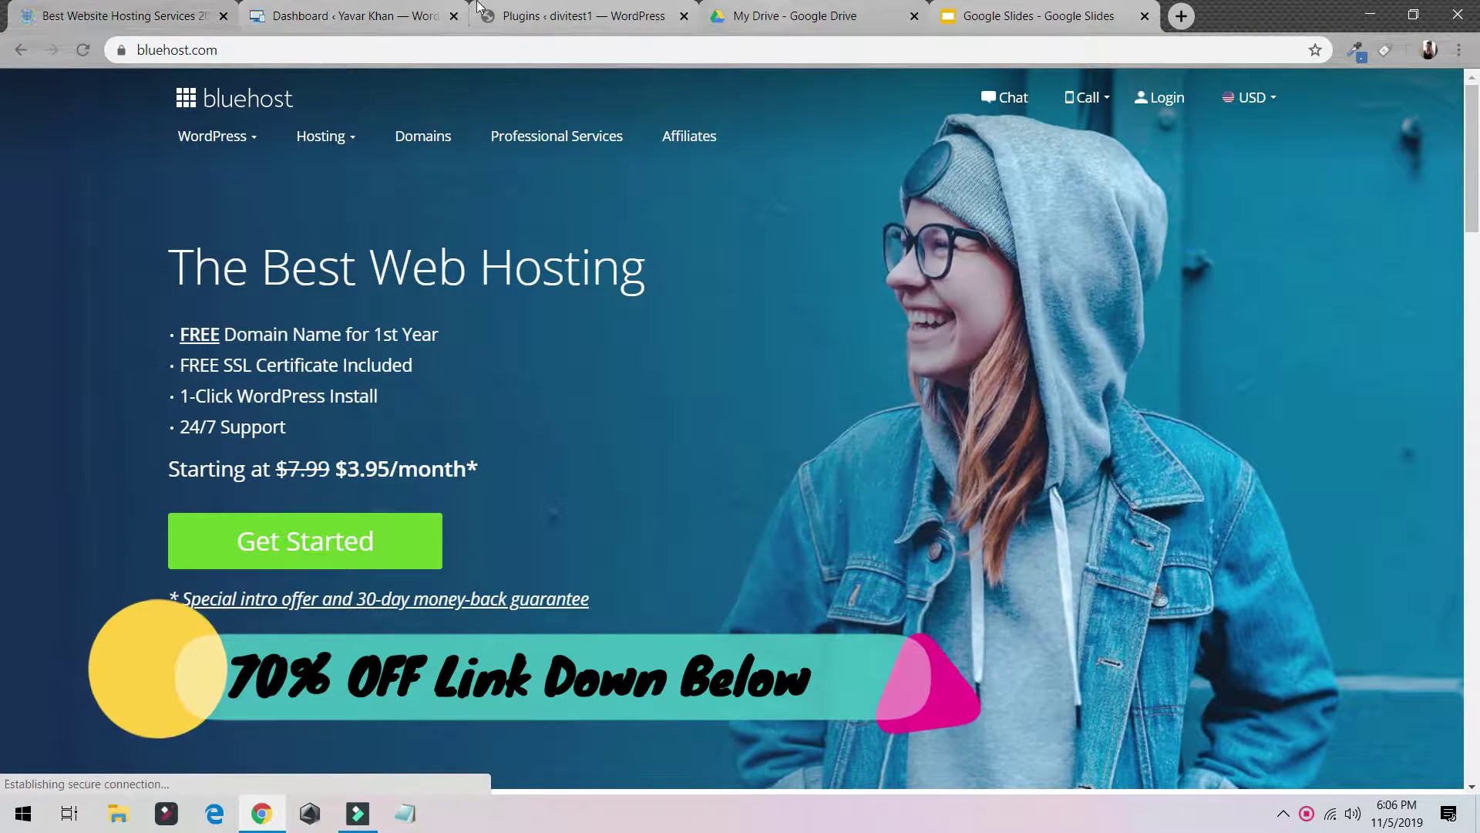
Search Add New plugins for 'seo' and install Yoast SEO.
{"action": "left_click", "coordinate": [574, 15]}
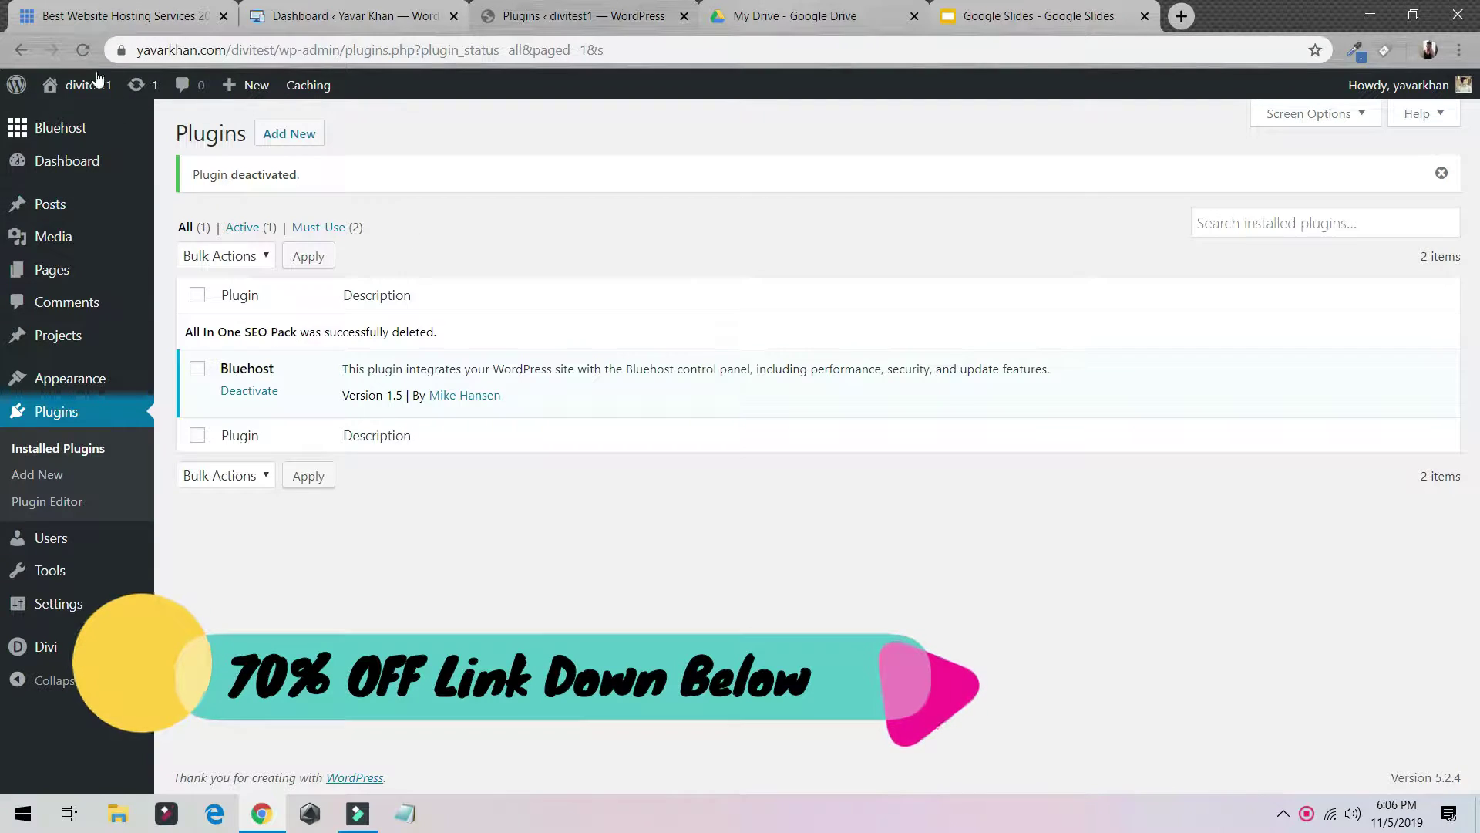
{"action": "mouse_move", "coordinate": [123, 276]}
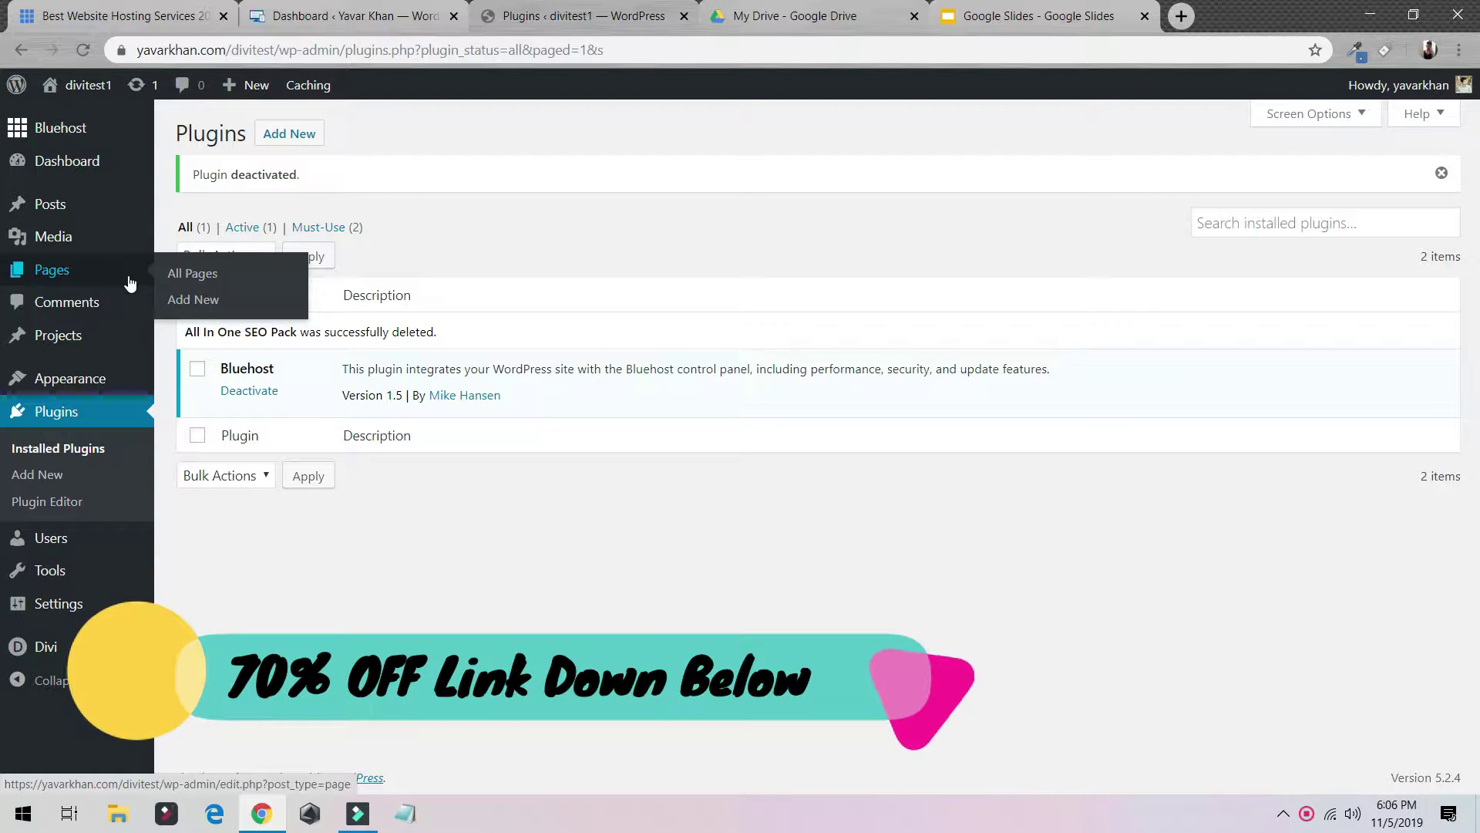
{"action": "left_click", "coordinate": [289, 139]}
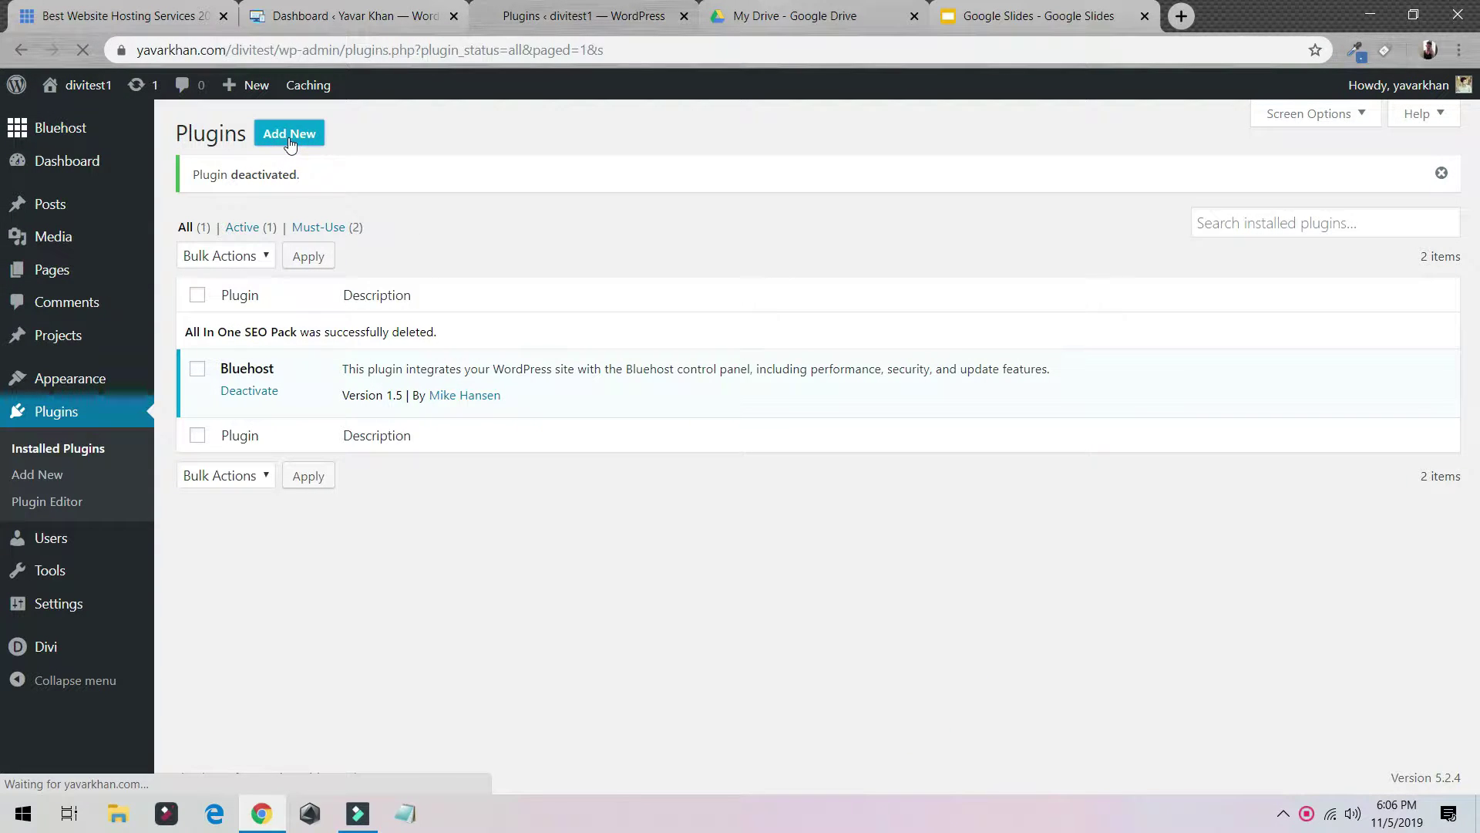
{"action": "left_click", "coordinate": [1234, 190]}
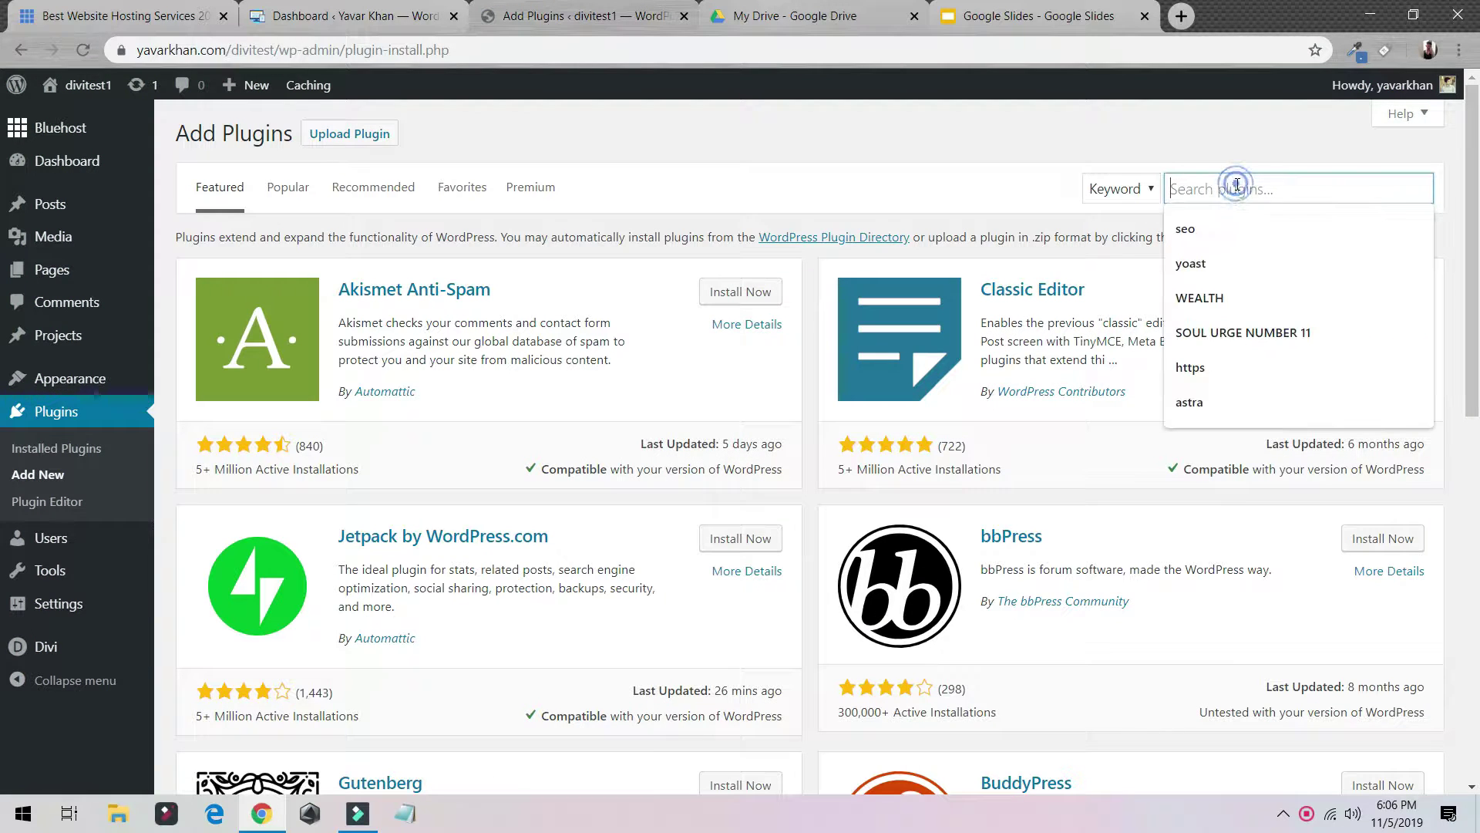
{"action": "type", "text": "seo"}
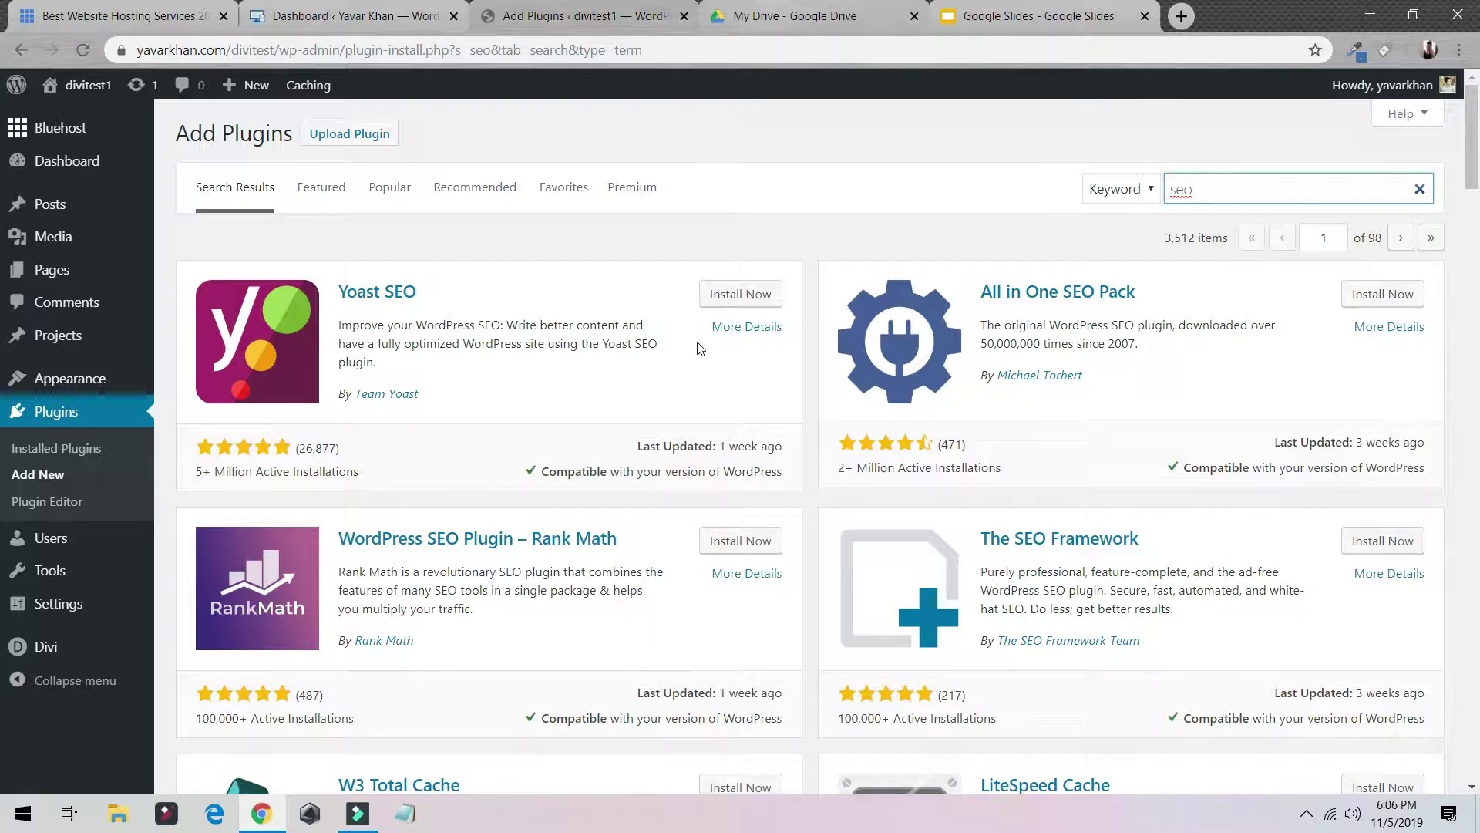
{"action": "left_click", "coordinate": [742, 295]}
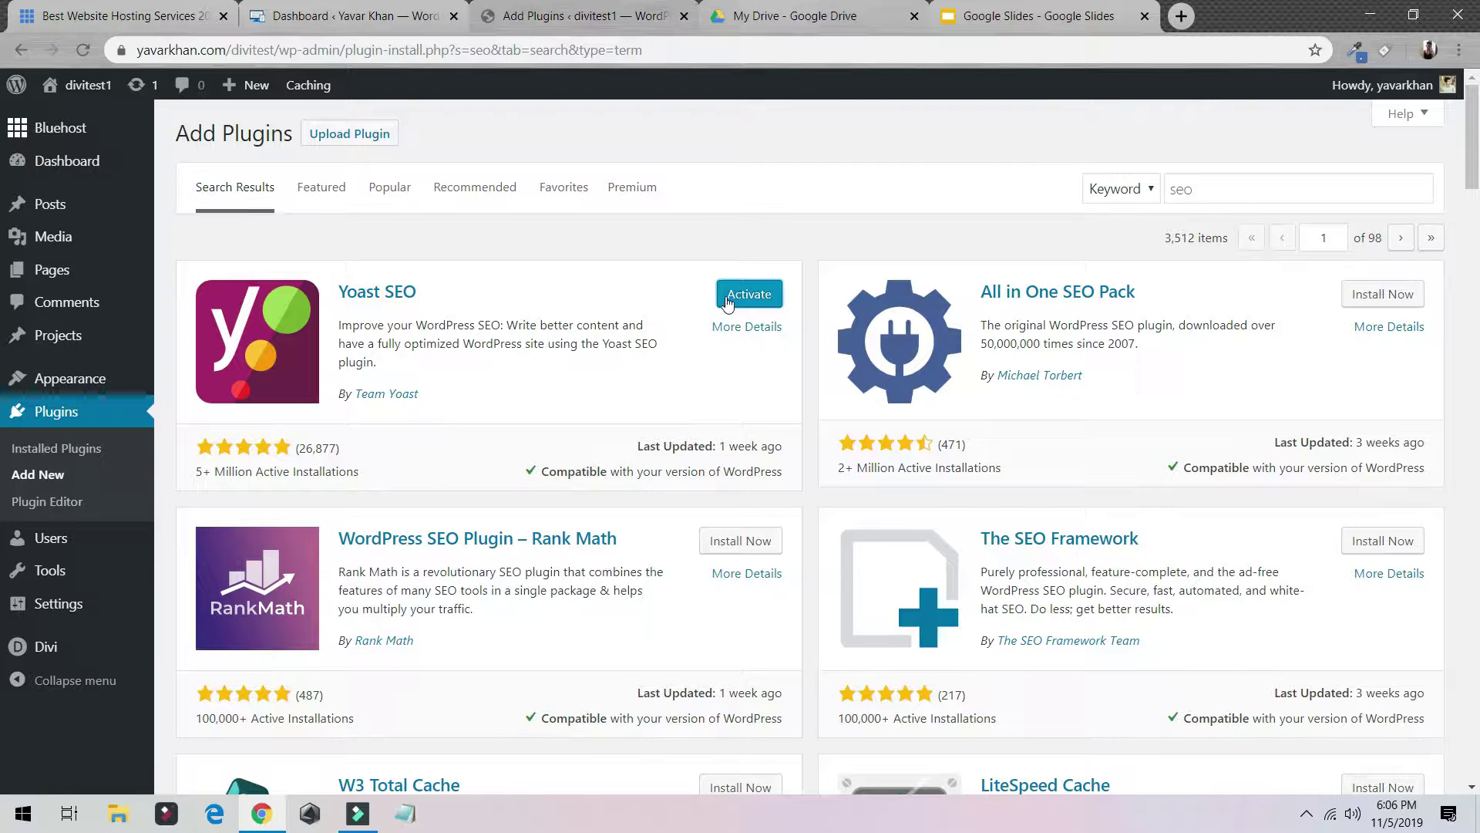
Activate Yoast SEO and open its Settings dashboard.
{"action": "left_click", "coordinate": [732, 294]}
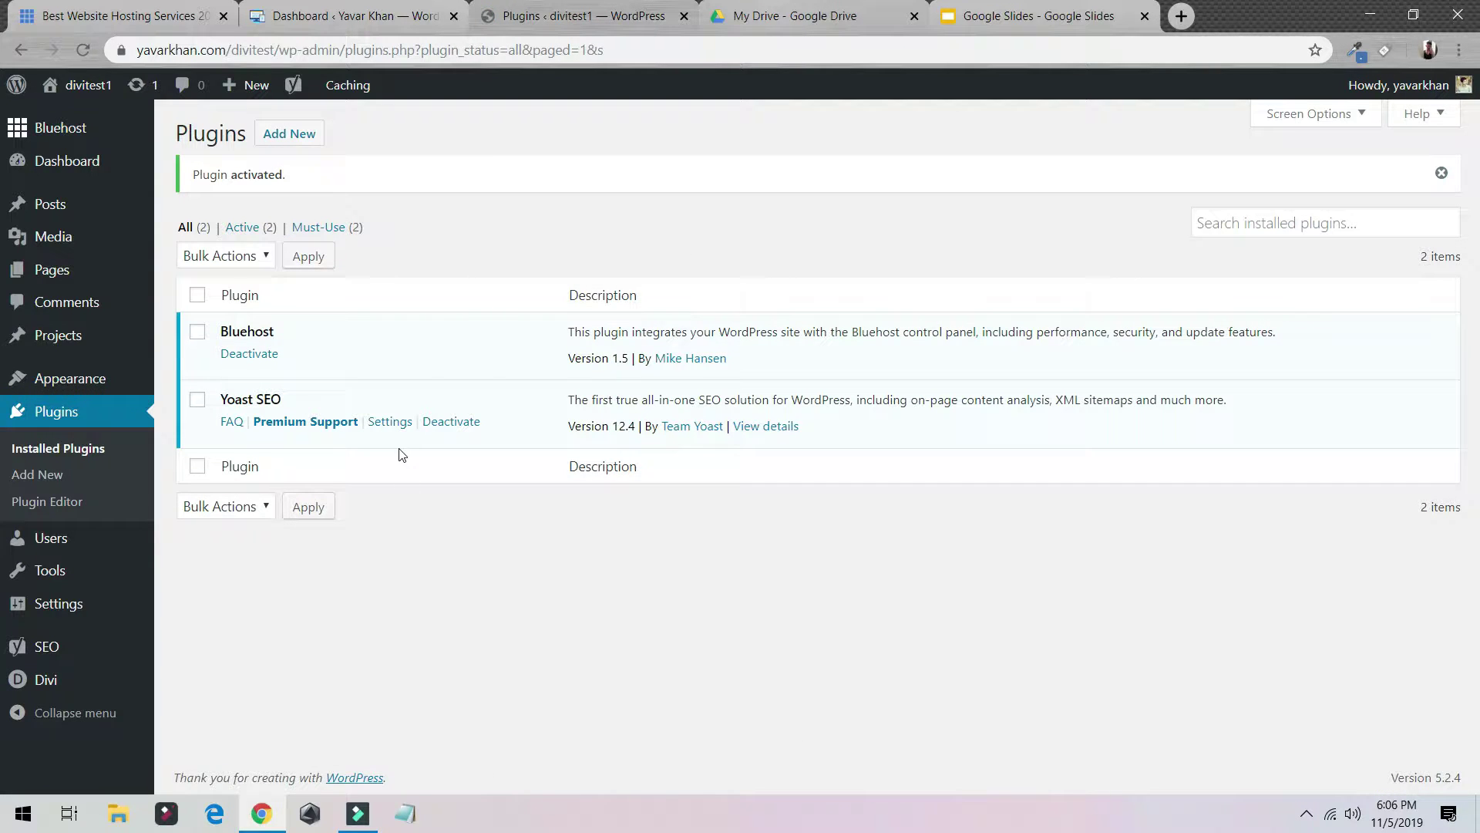
{"action": "left_click", "coordinate": [392, 423]}
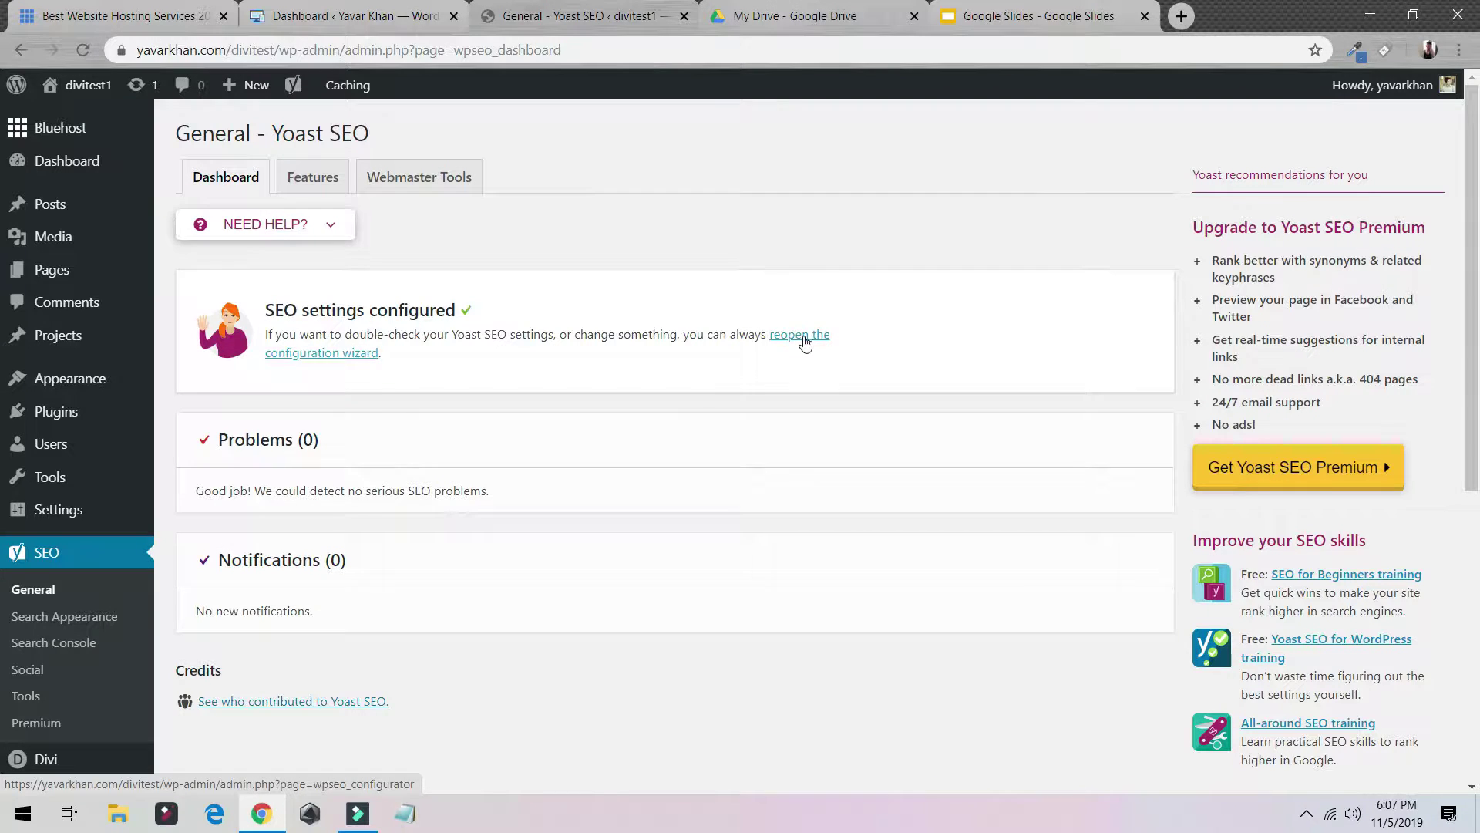
Reopen the wizard, keeping site live, blog type, person, default visibility and single author.
{"action": "left_click", "coordinate": [804, 342]}
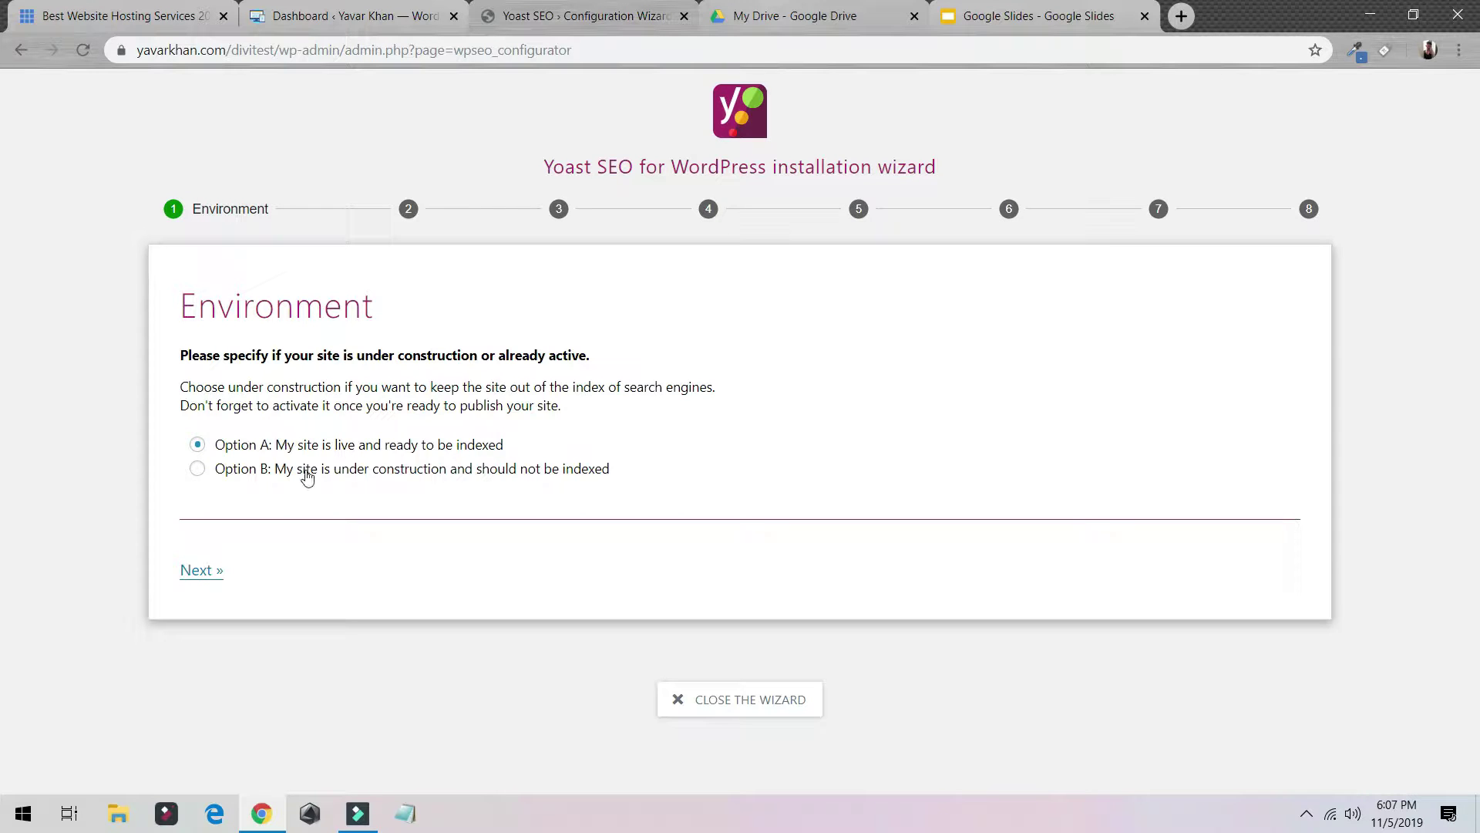
{"action": "left_click", "coordinate": [193, 570]}
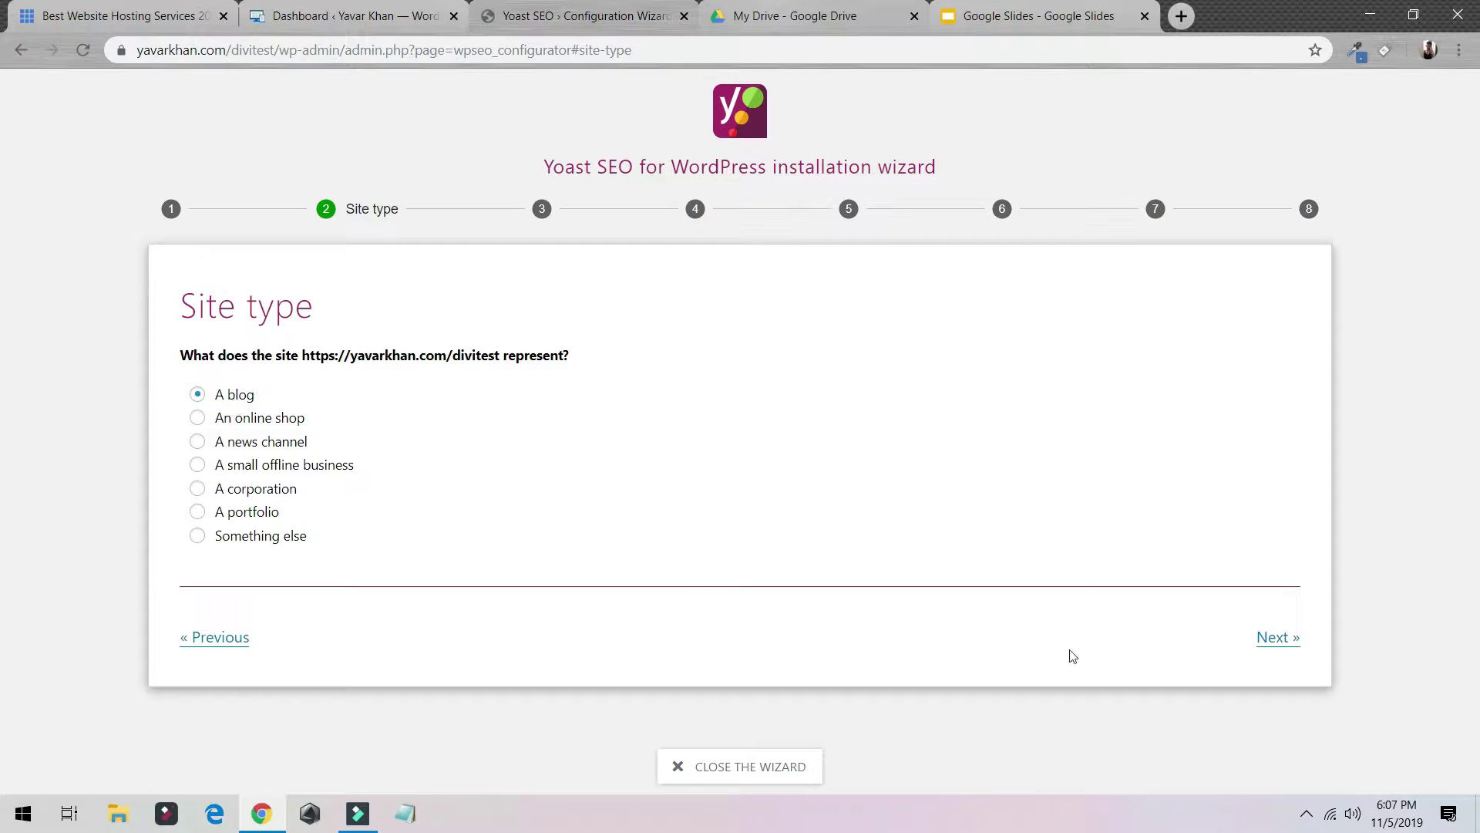
{"action": "left_click", "coordinate": [1271, 652]}
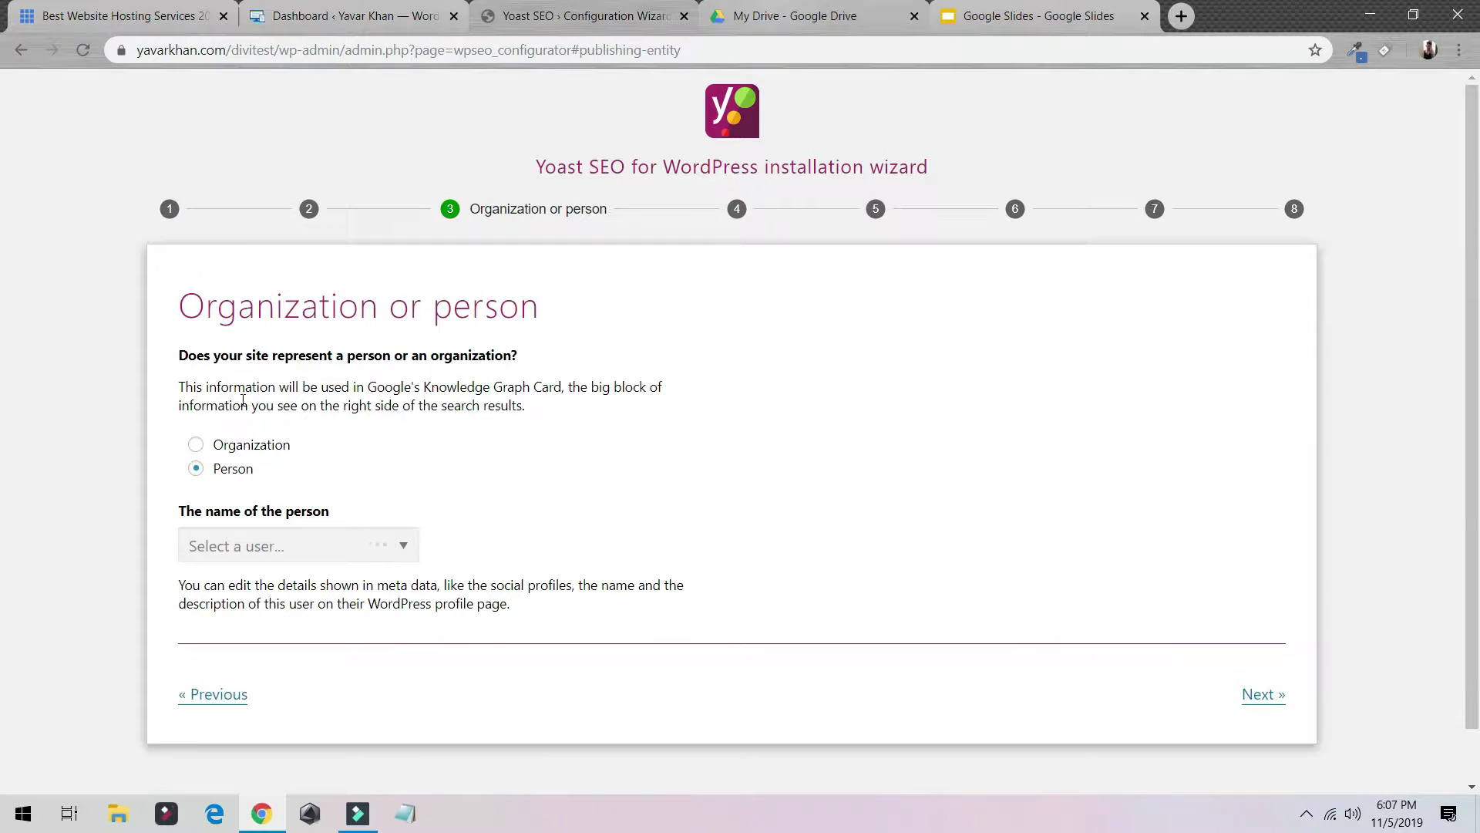
{"action": "left_click", "coordinate": [1269, 696]}
{"action": "scroll", "coordinate": [205, 242], "scroll_direction": "down", "scroll_amount": 2}
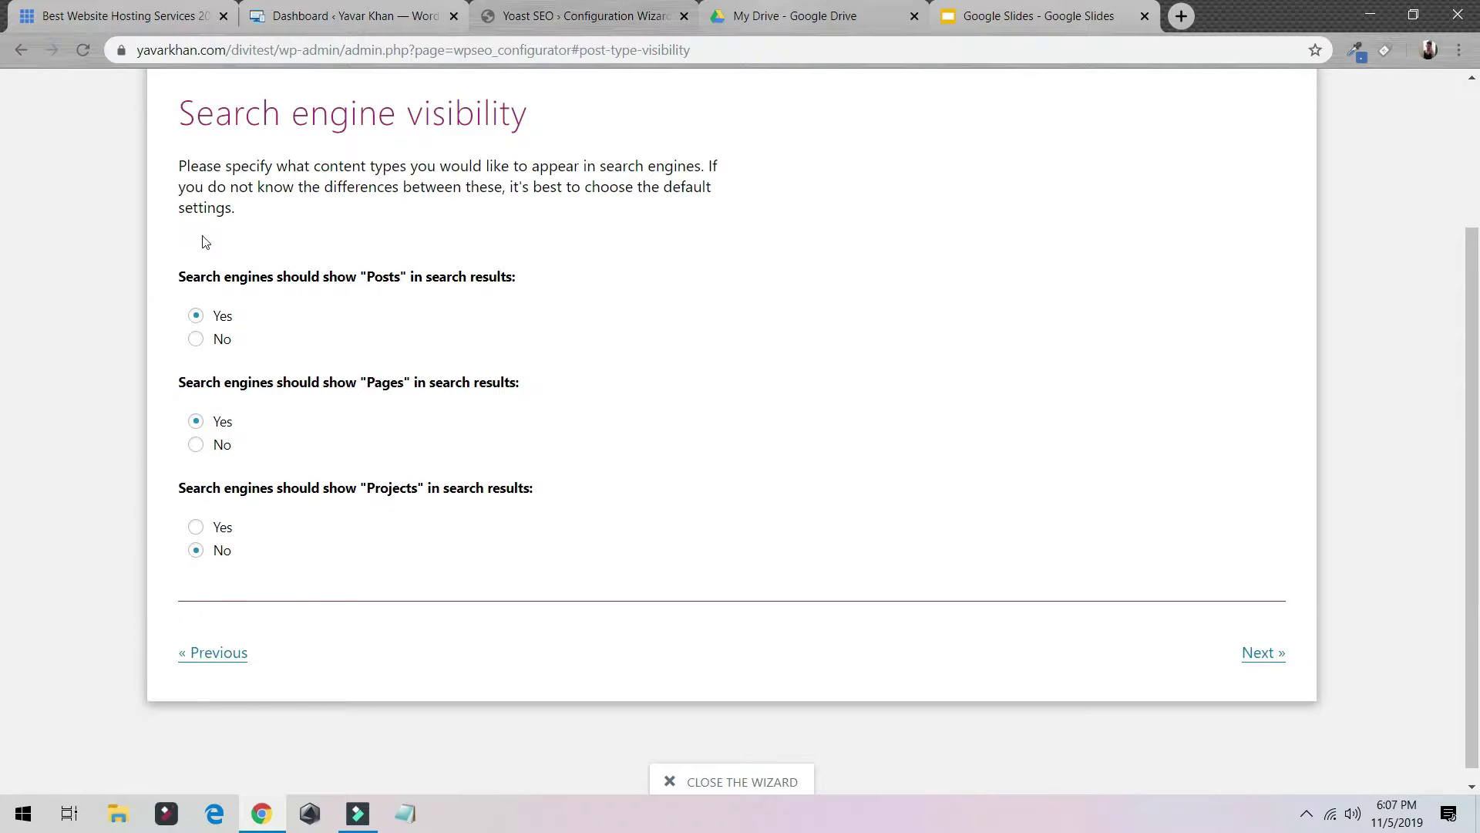
{"action": "left_click", "coordinate": [1256, 652]}
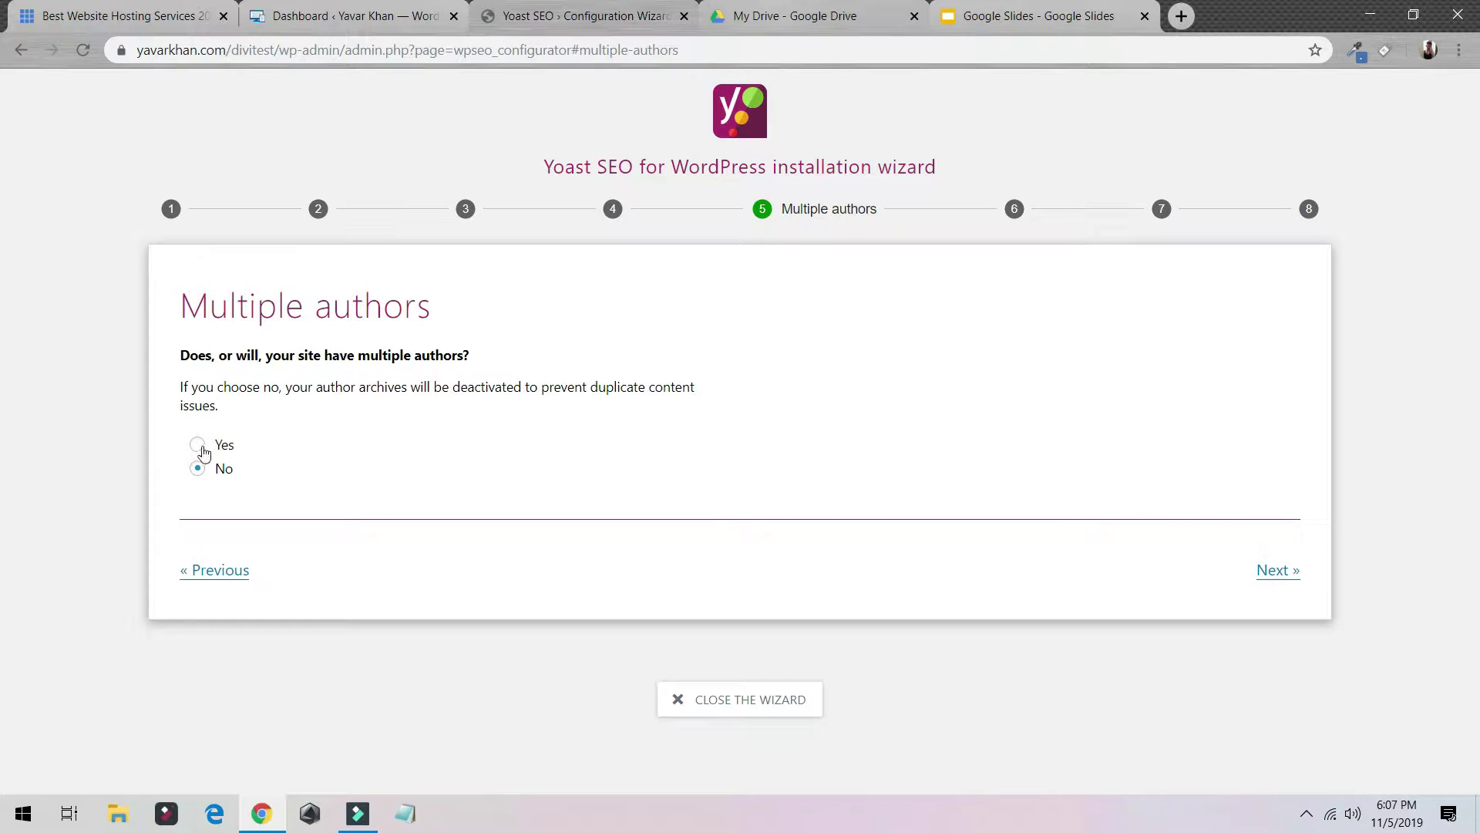
{"action": "left_click", "coordinate": [1276, 574]}
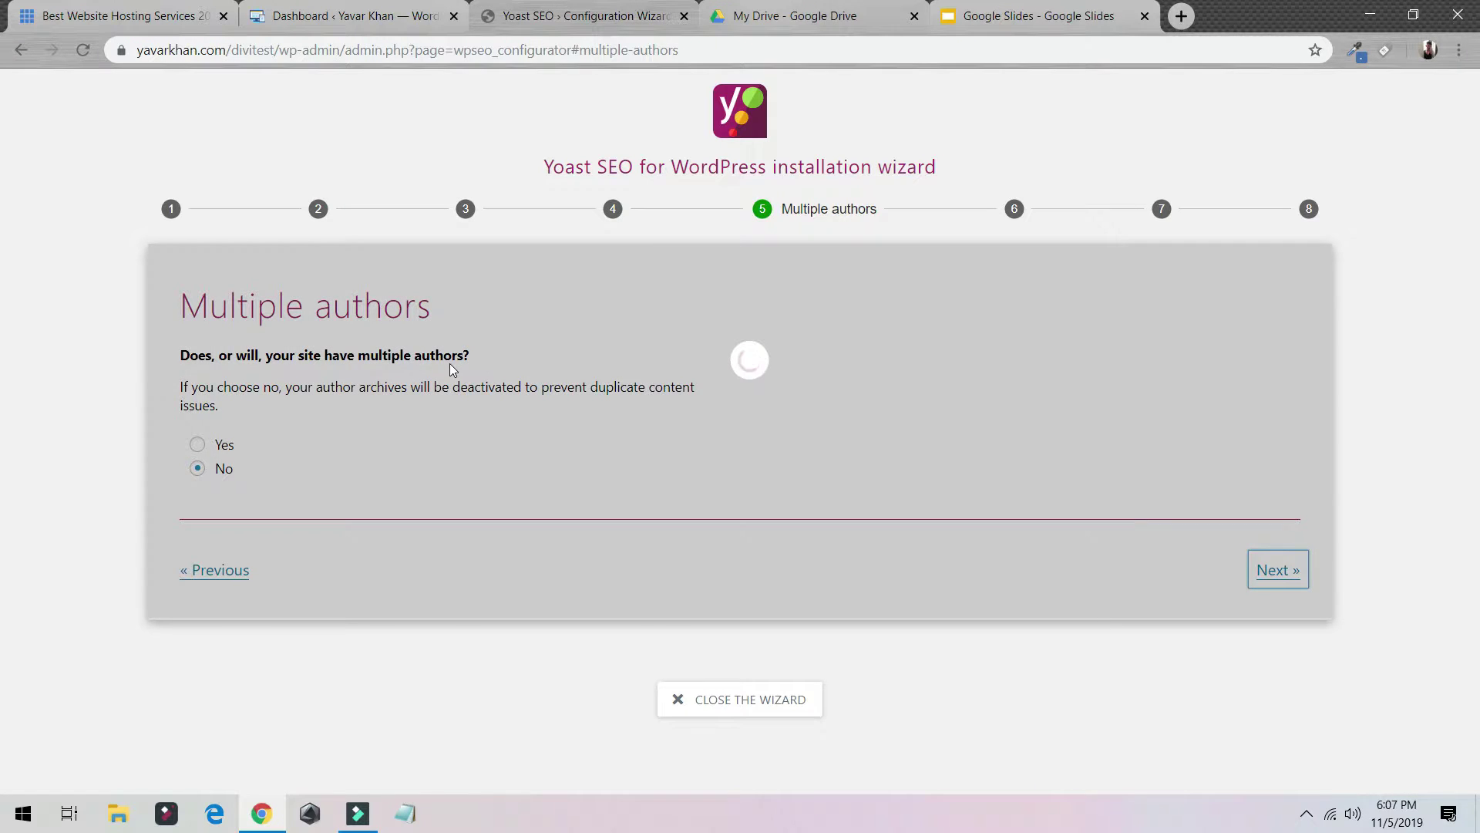
{"action": "scroll", "coordinate": [450, 364], "scroll_direction": "down", "scroll_amount": 2}
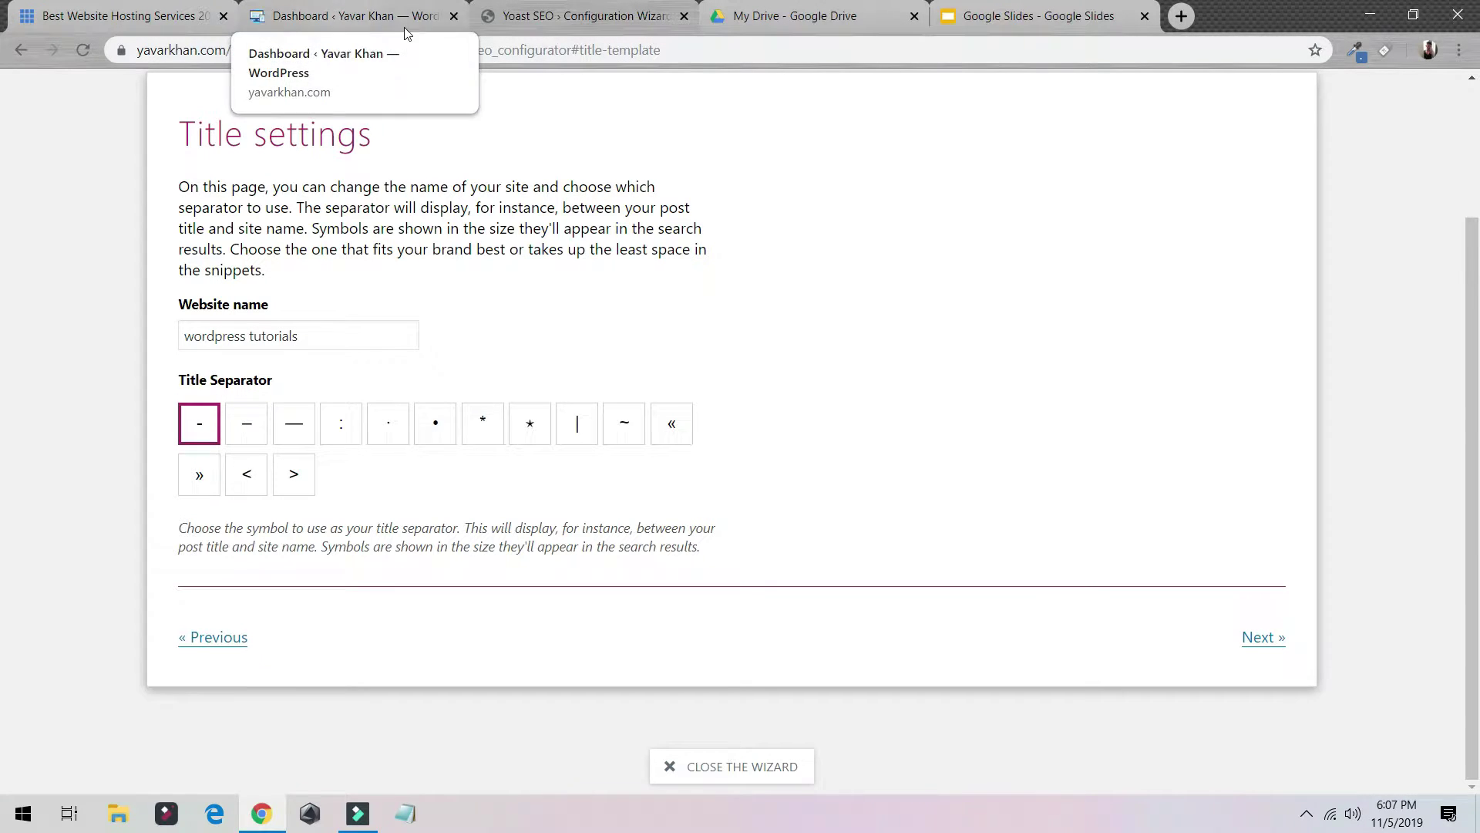
Google 'football tricks for kids' in a new tab, then return to the wizard.
{"action": "left_click", "coordinate": [1181, 15]}
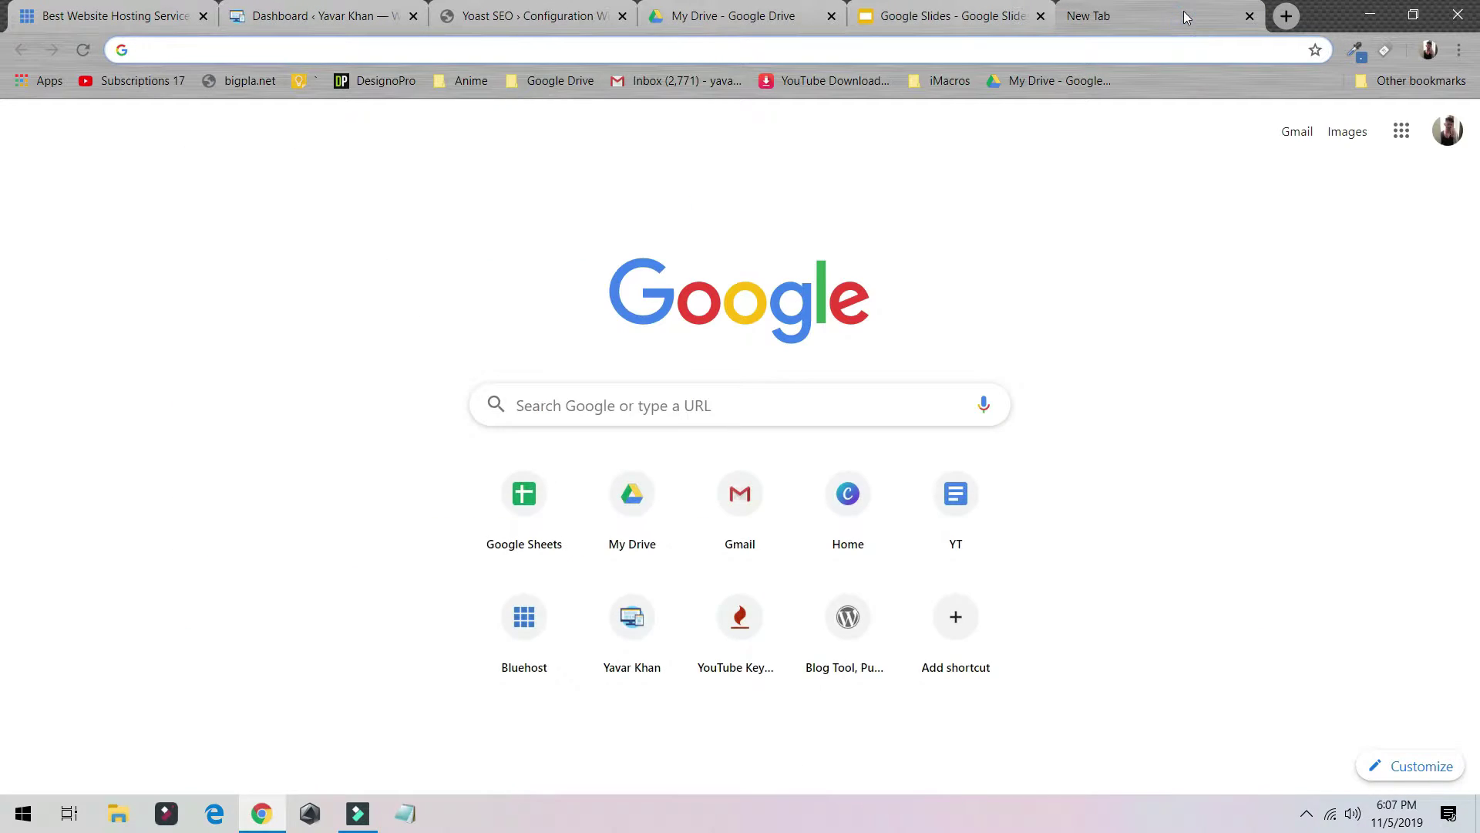
{"action": "type", "text": "football tricks for kids"}
{"action": "key", "text": "Return"}
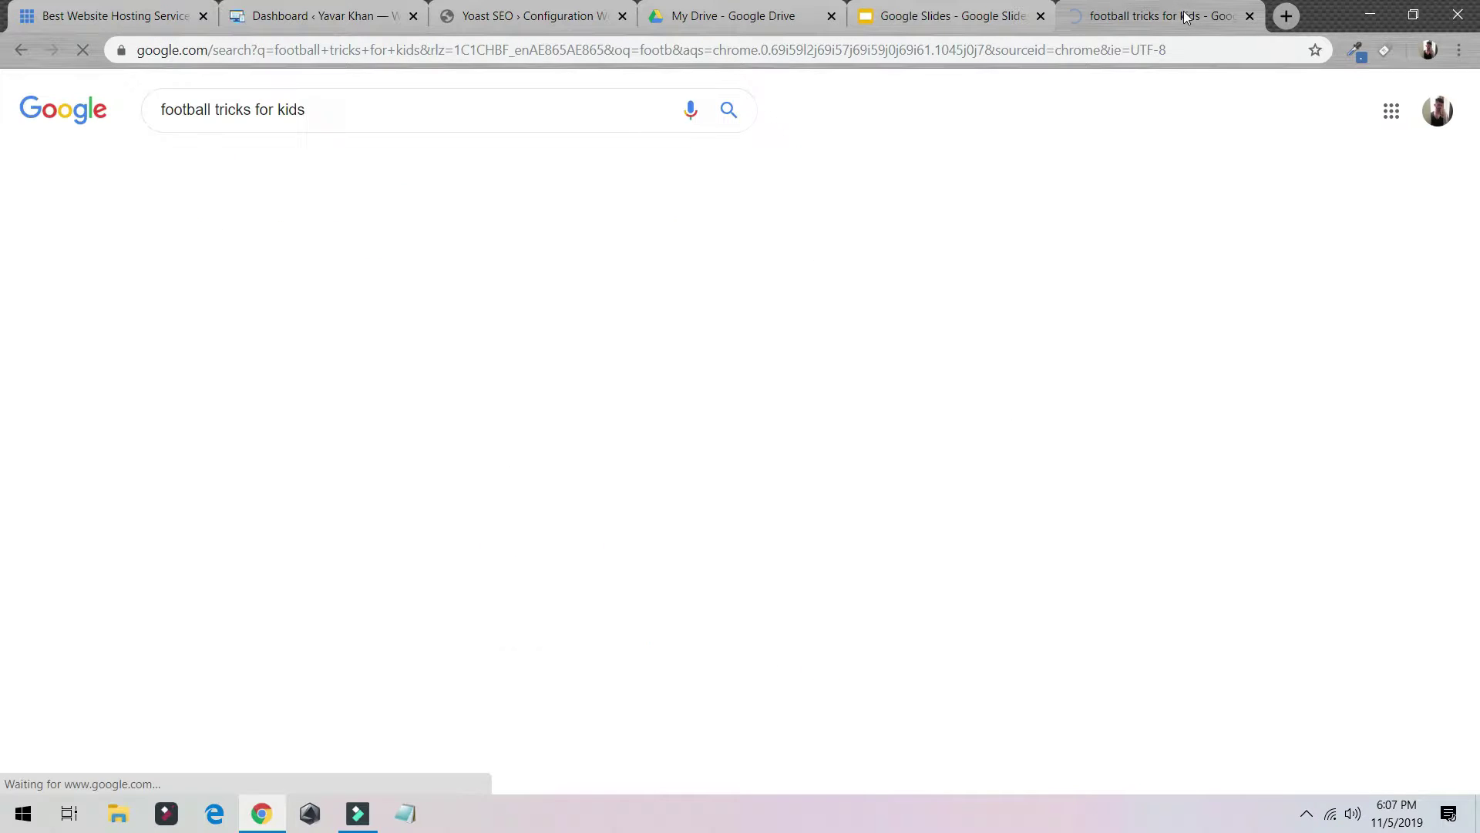
{"action": "scroll", "coordinate": [515, 460], "scroll_direction": "down", "scroll_amount": 5}
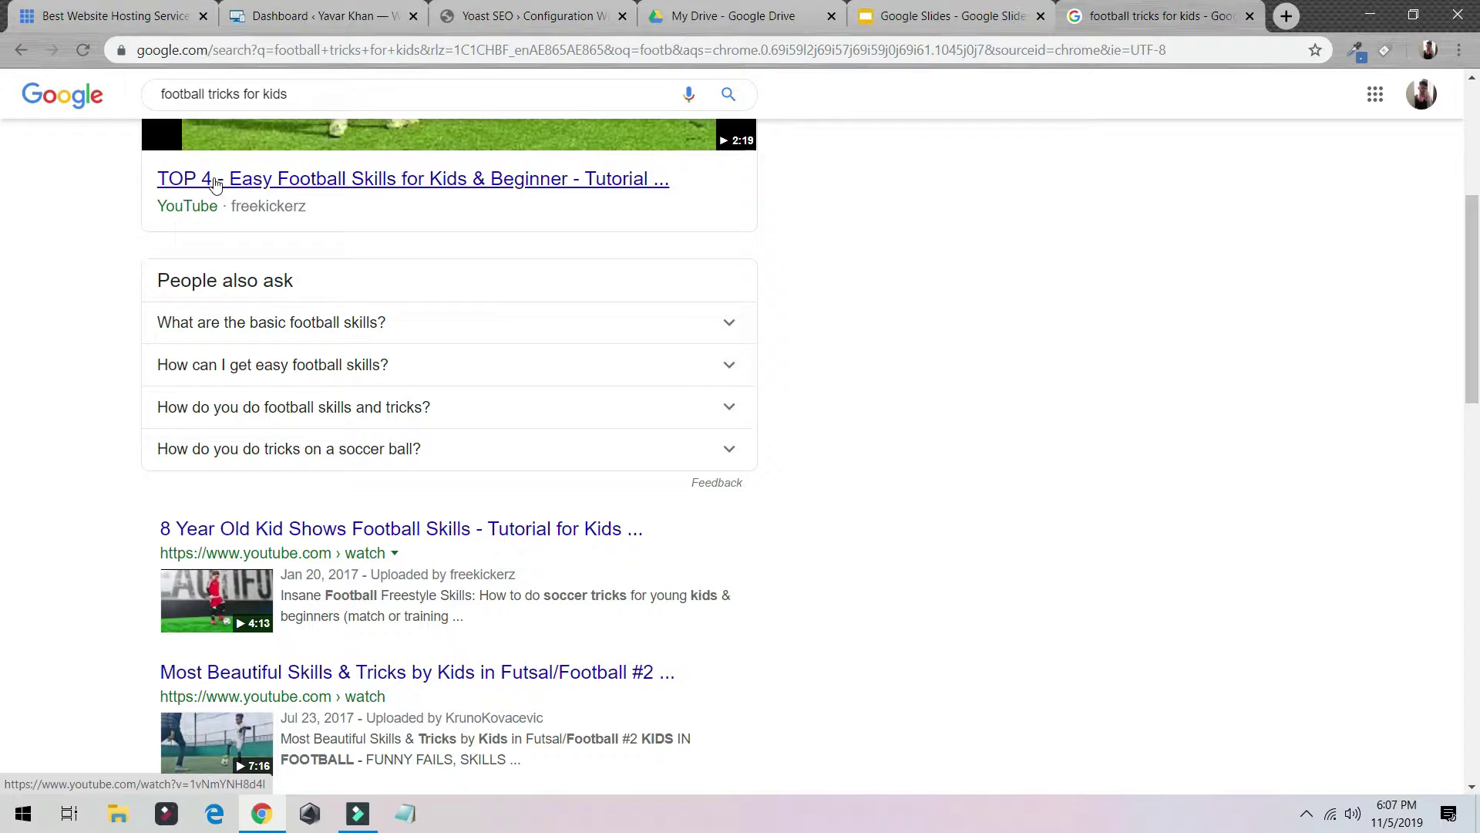
{"action": "left_click", "coordinate": [486, 16]}
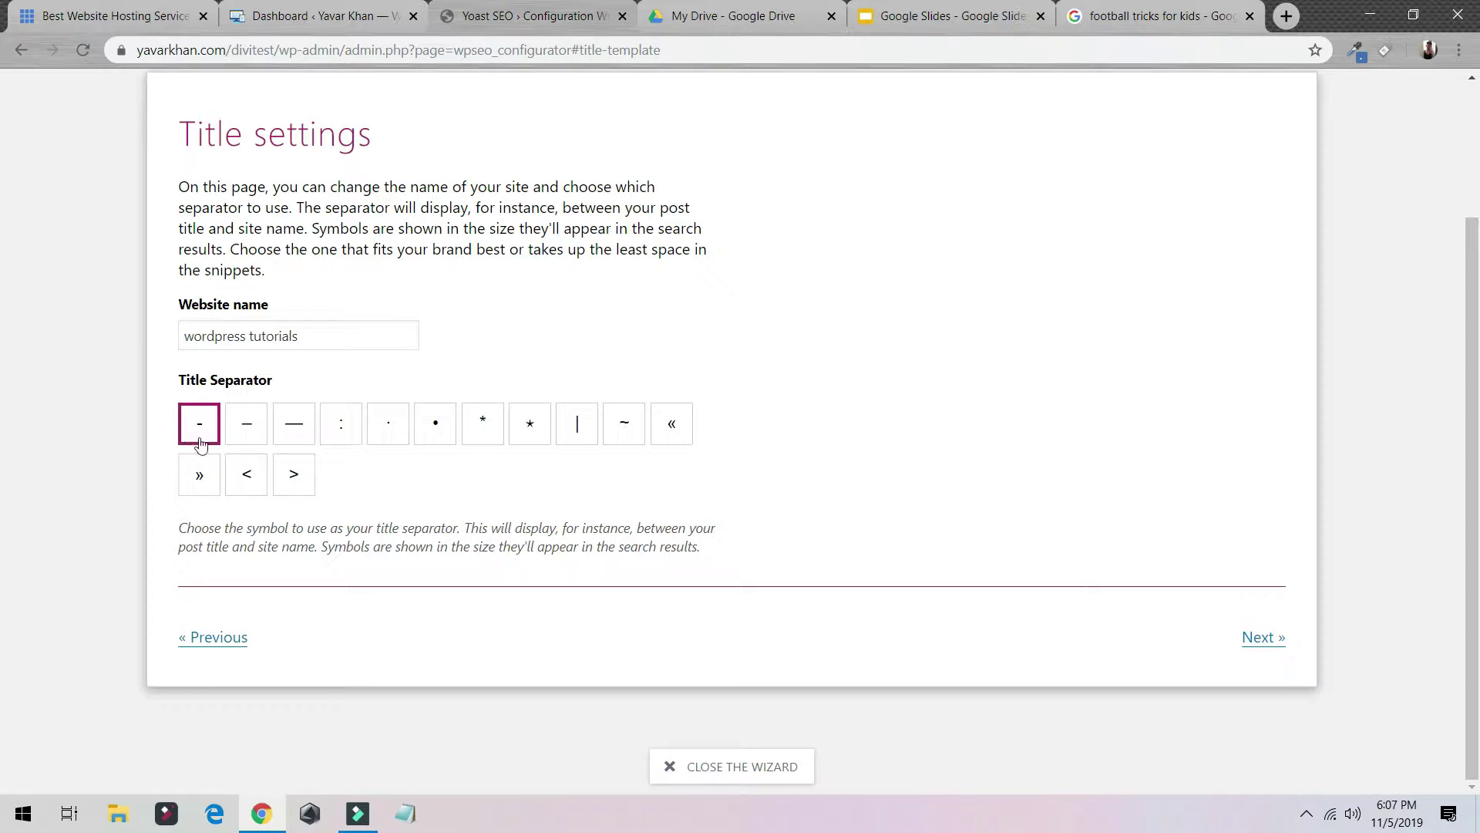
Move past Title settings and Continue learning, then close the wizard at Success.
{"action": "left_click", "coordinate": [1265, 638]}
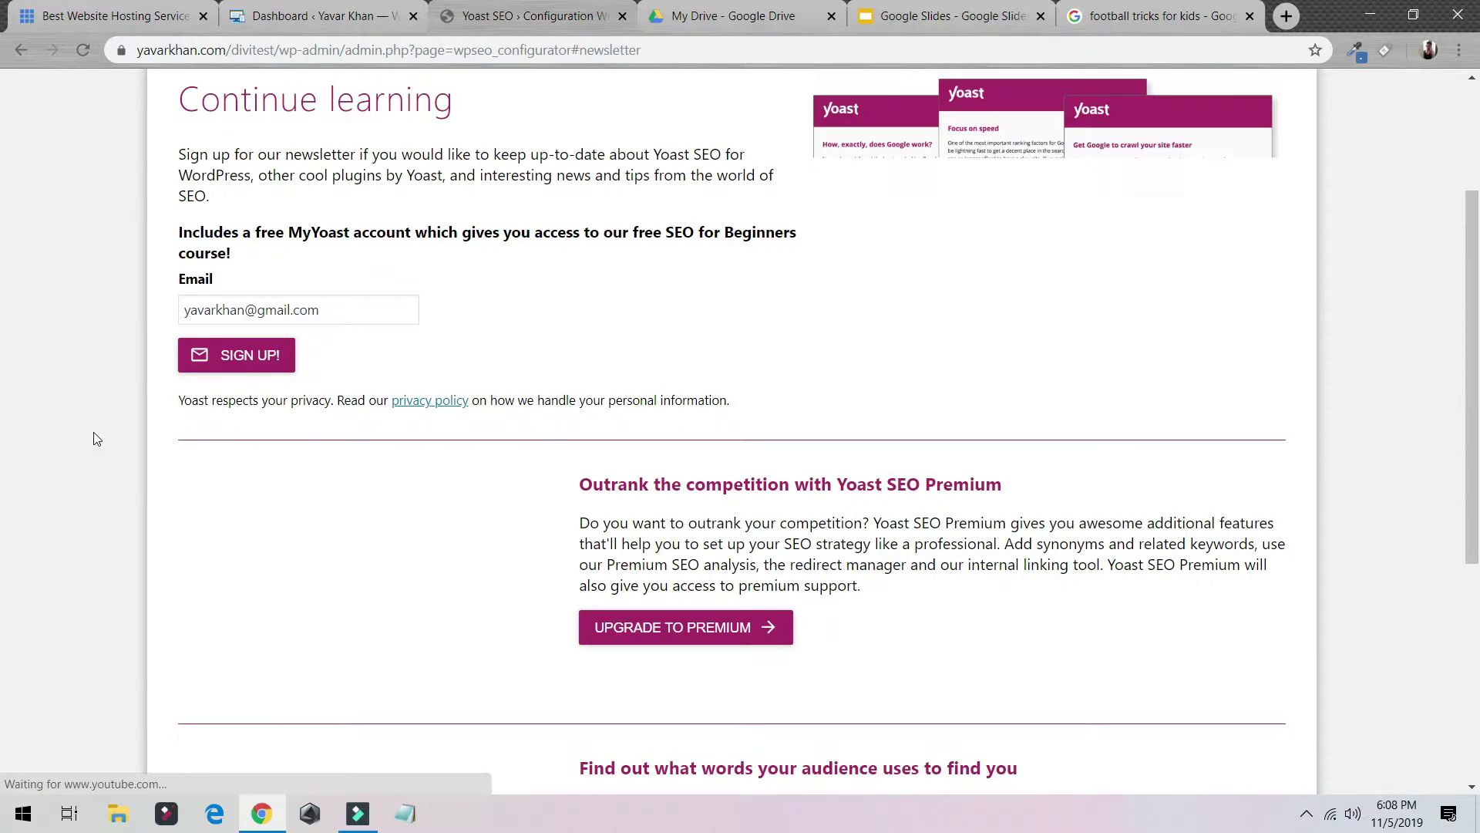
{"action": "scroll", "coordinate": [826, 486], "scroll_direction": "down", "scroll_amount": 3}
{"action": "scroll", "coordinate": [488, 473], "scroll_direction": "up", "scroll_amount": 6}
{"action": "scroll", "coordinate": [559, 474], "scroll_direction": "down", "scroll_amount": 8}
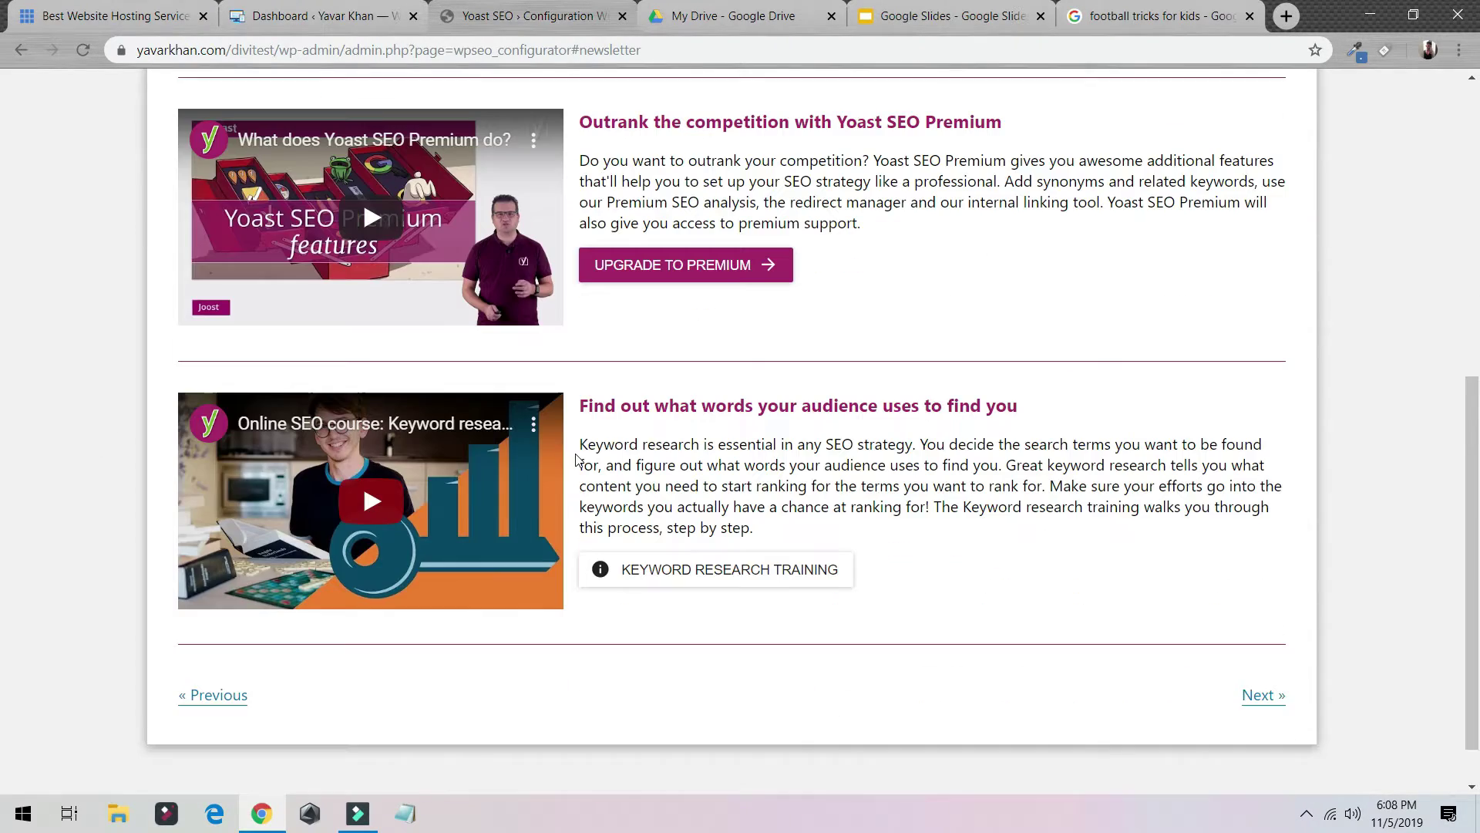
{"action": "left_click", "coordinate": [1261, 689]}
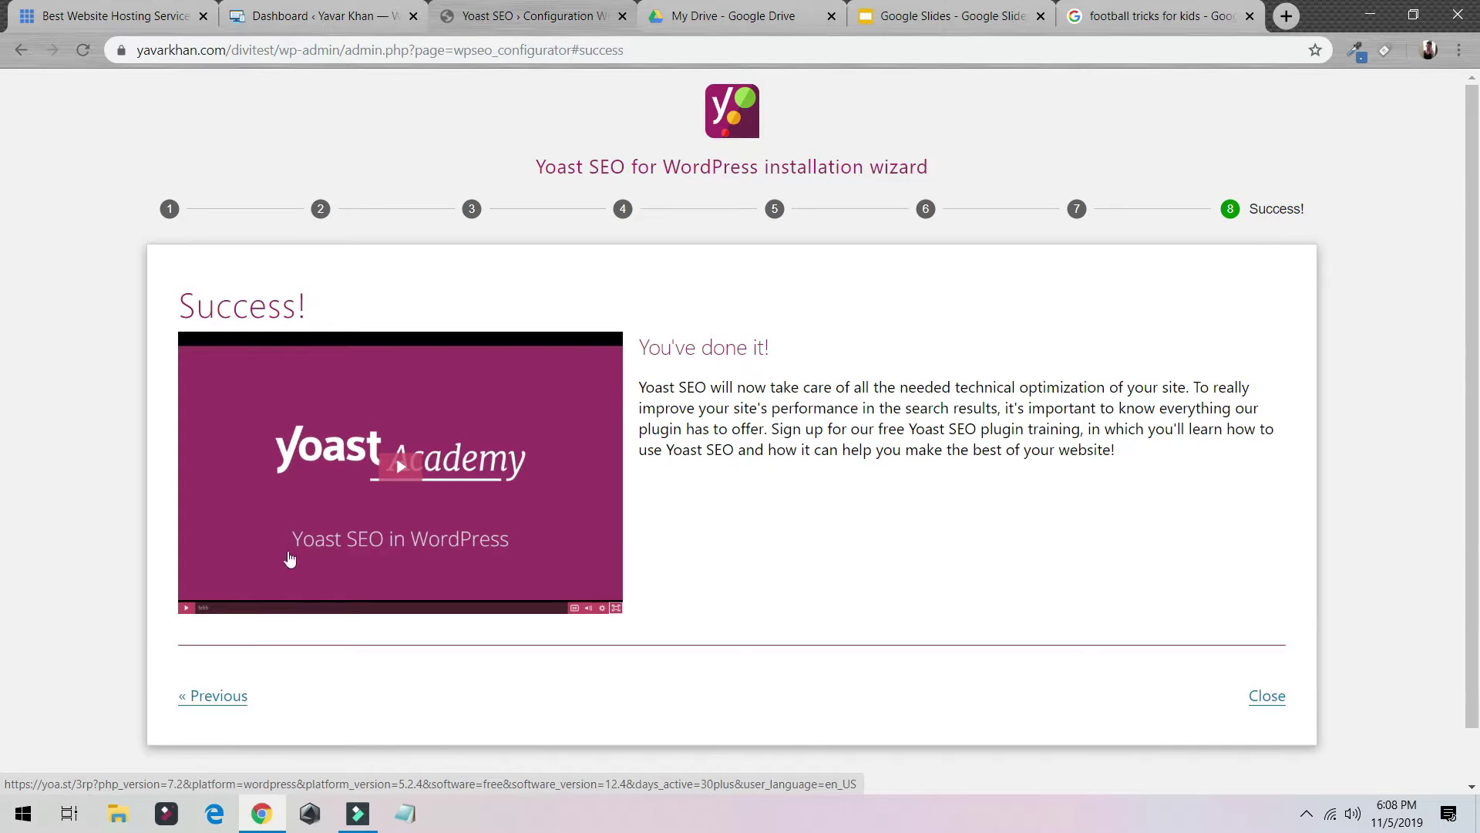
{"action": "left_click", "coordinate": [1264, 700]}
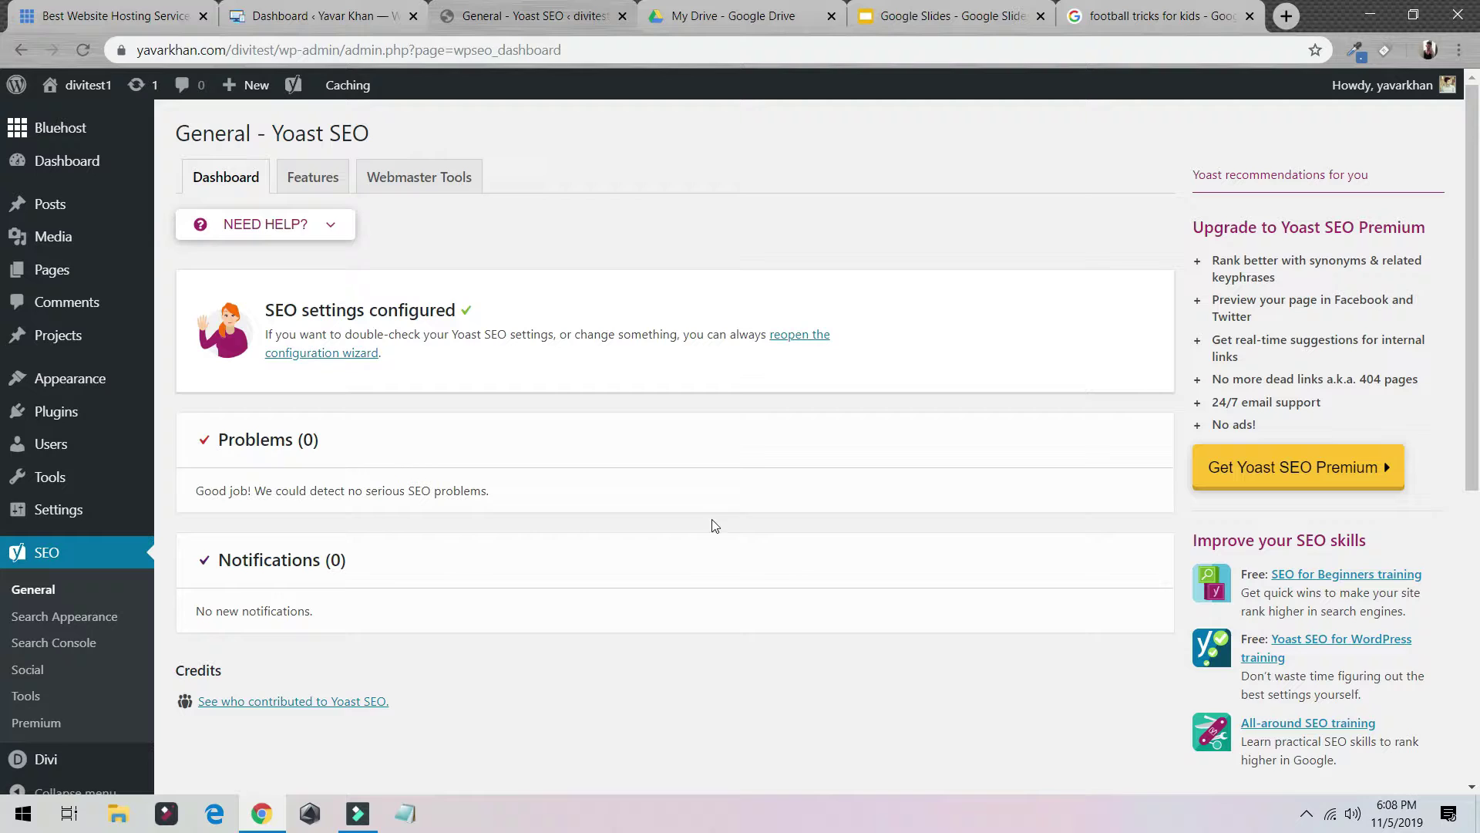
Show Yoast's Webmaster Tools and copy Google's HTML-tag verification meta tag.
{"action": "left_click", "coordinate": [422, 177]}
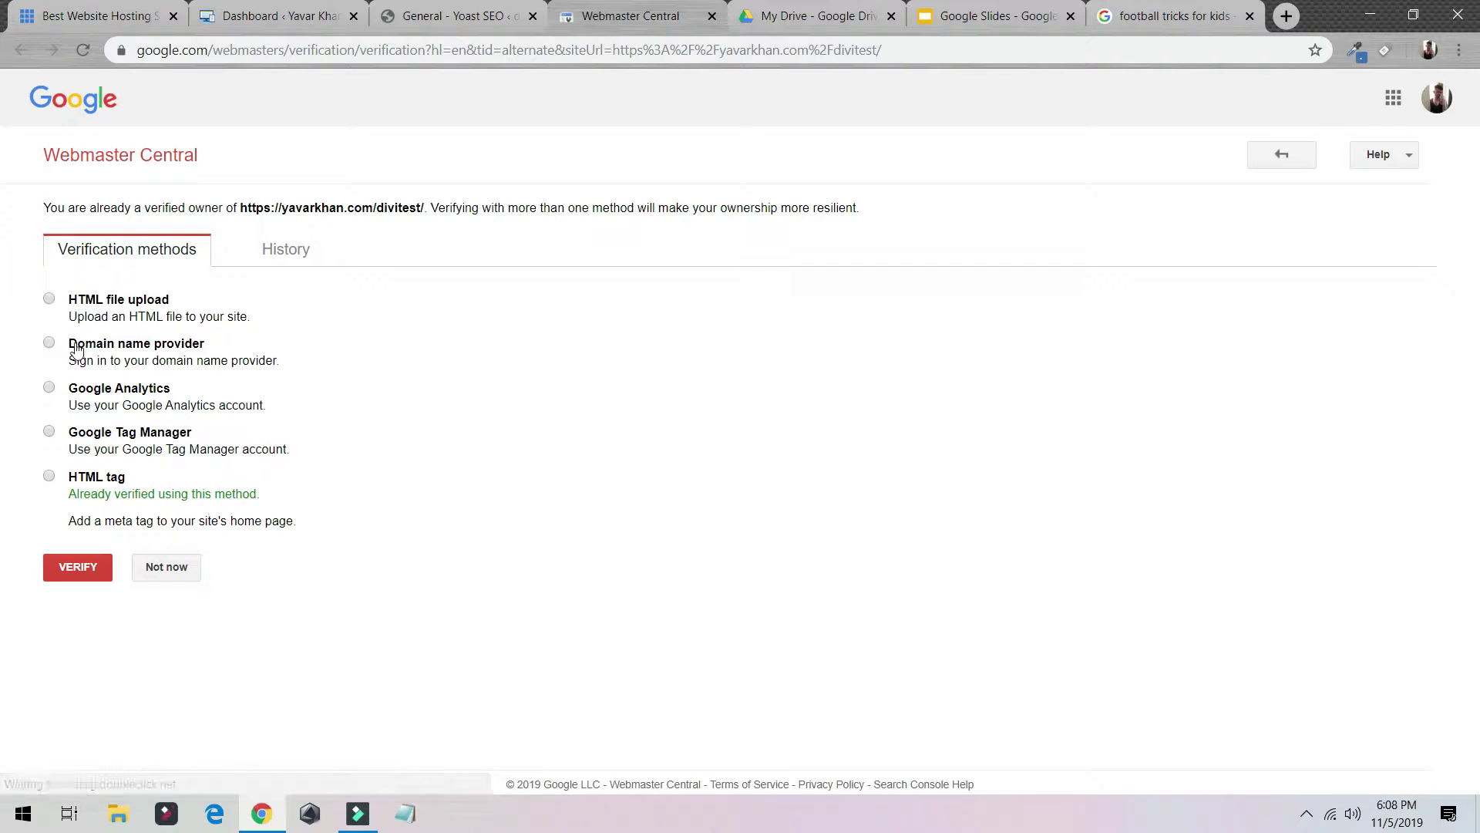
{"action": "left_click", "coordinate": [50, 477]}
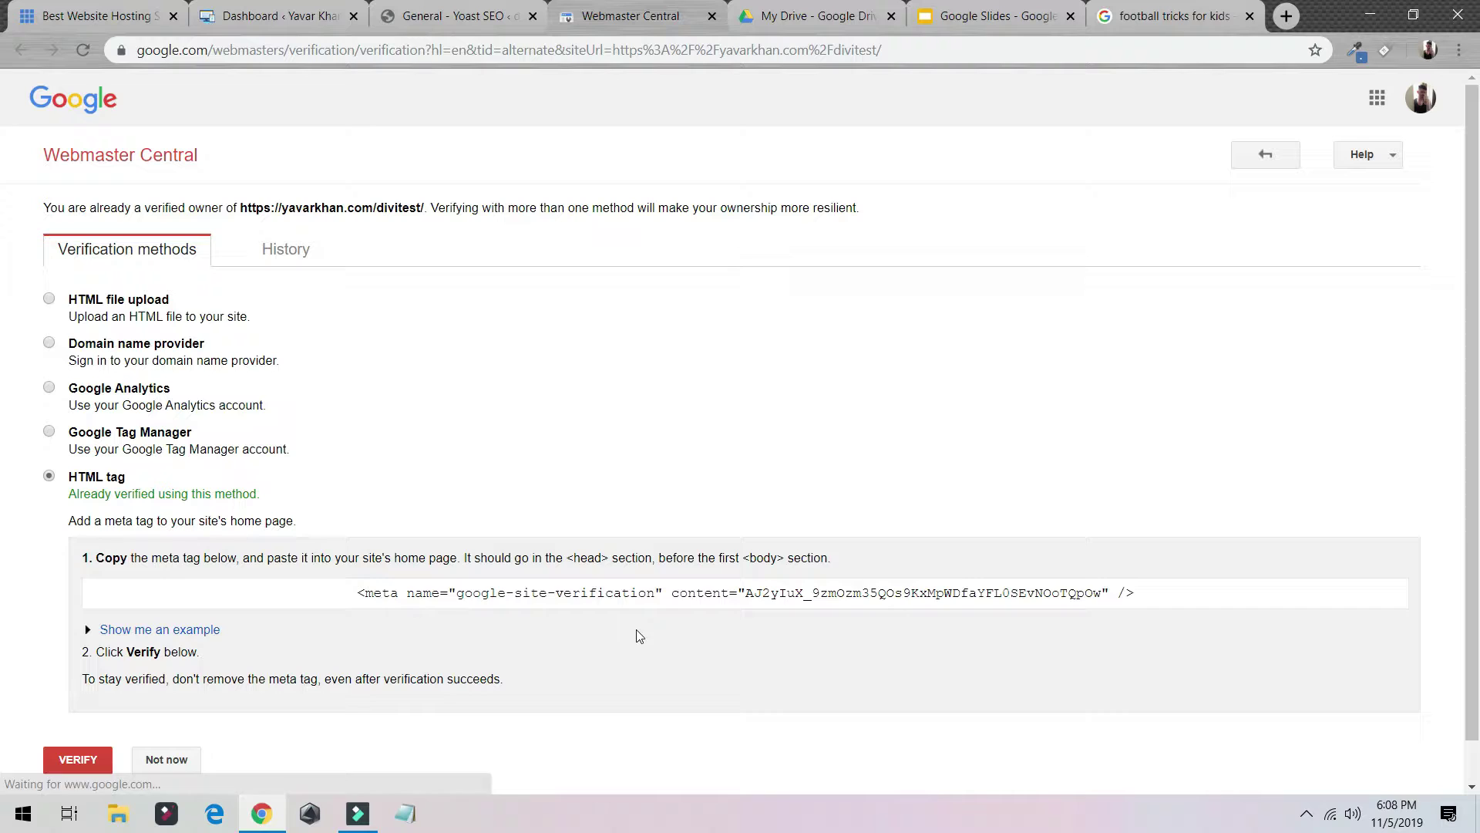
{"action": "left_click", "coordinate": [698, 593]}
{"action": "key", "text": "ctrl+c"}
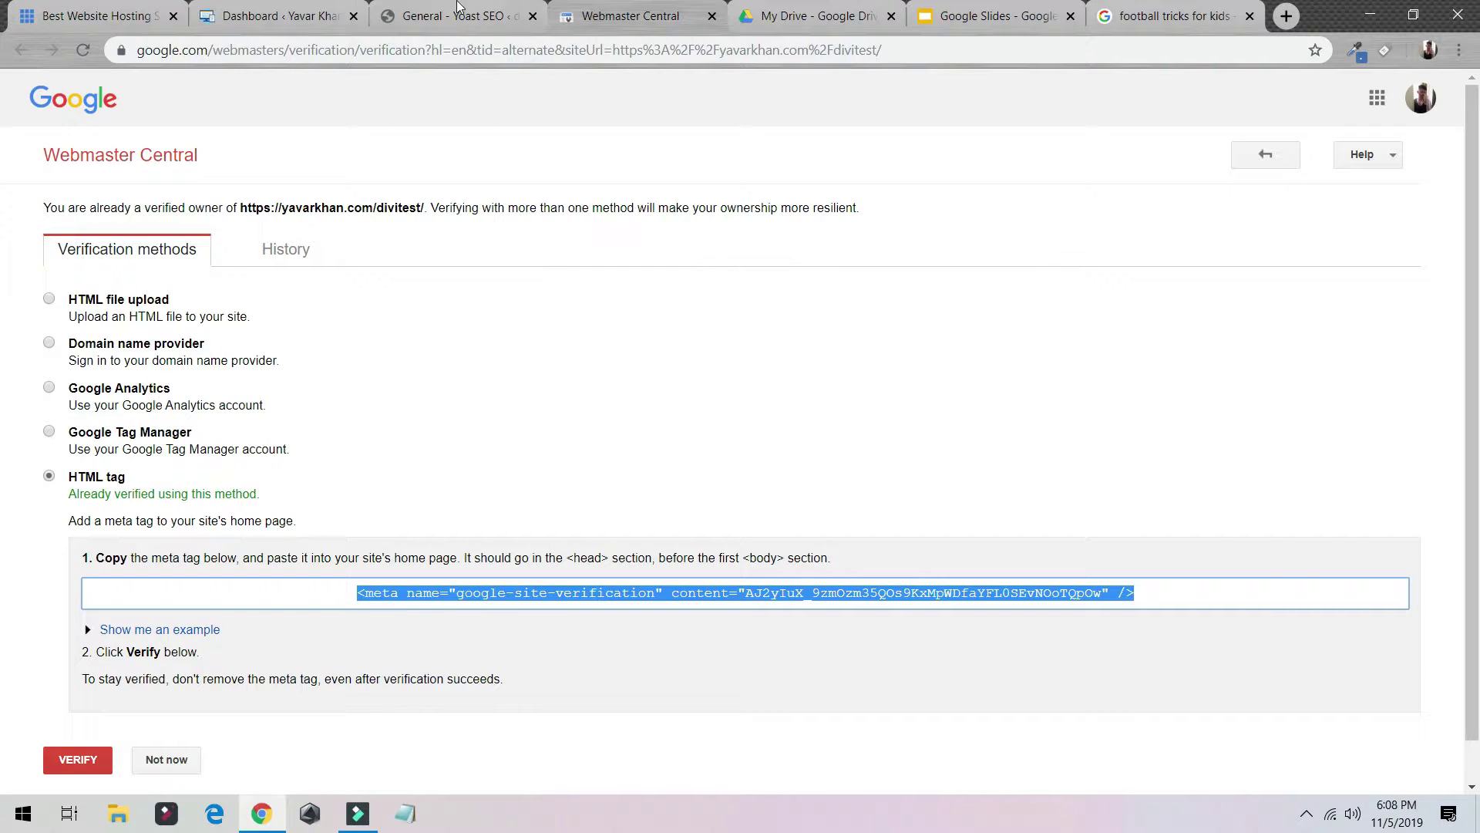
{"action": "left_click", "coordinate": [457, 16]}
Replace the Google verification code field with the copied meta tag and save.
{"action": "left_click", "coordinate": [591, 486]}
{"action": "key", "text": "ctrl+a"}
{"action": "key", "text": "ctrl+v"}
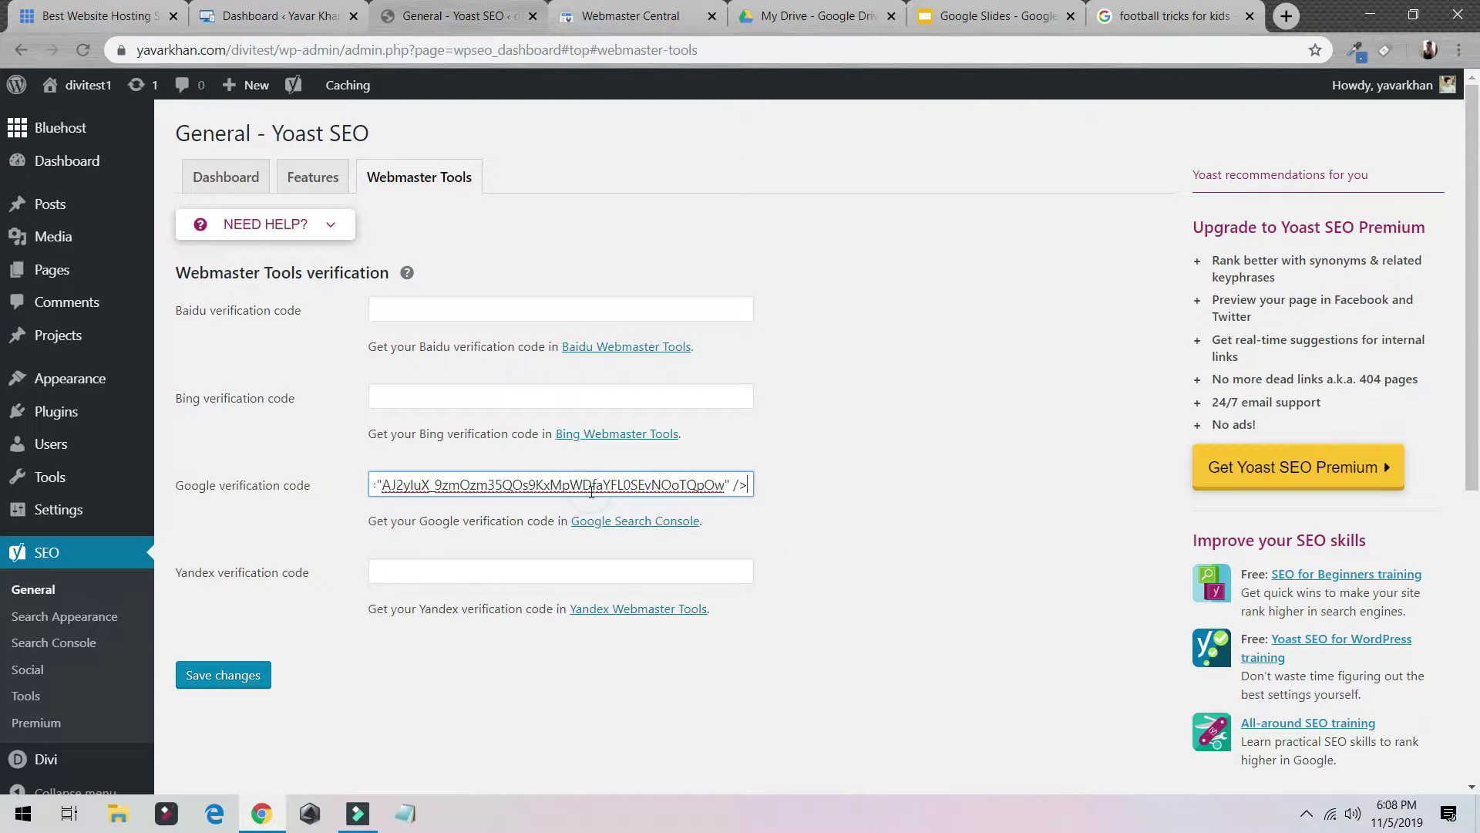
{"action": "left_click", "coordinate": [245, 678]}
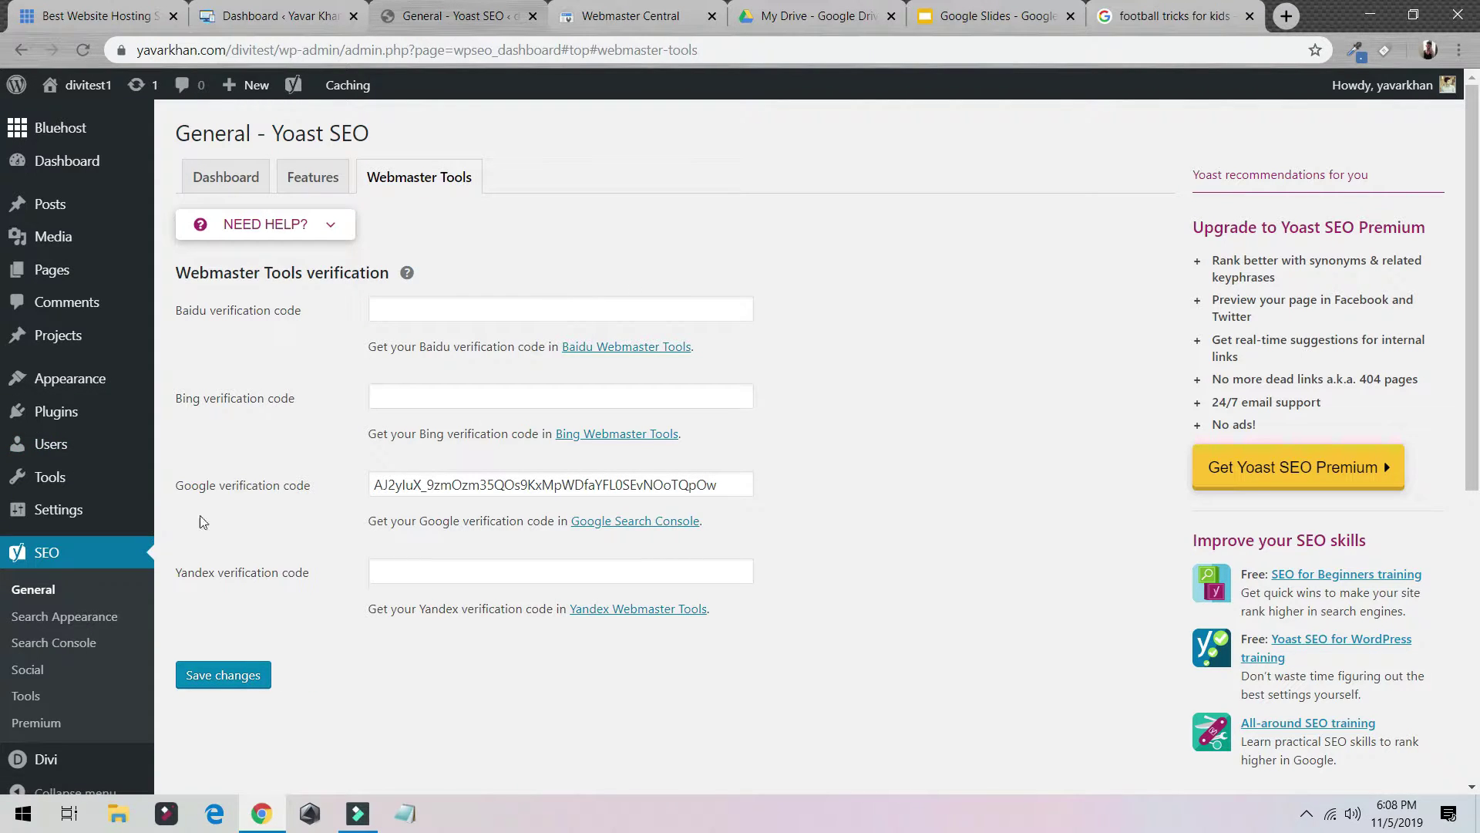
Review Search Appearance's homepage title template and Knowledge Graph set to Person.
{"action": "left_click", "coordinate": [48, 616]}
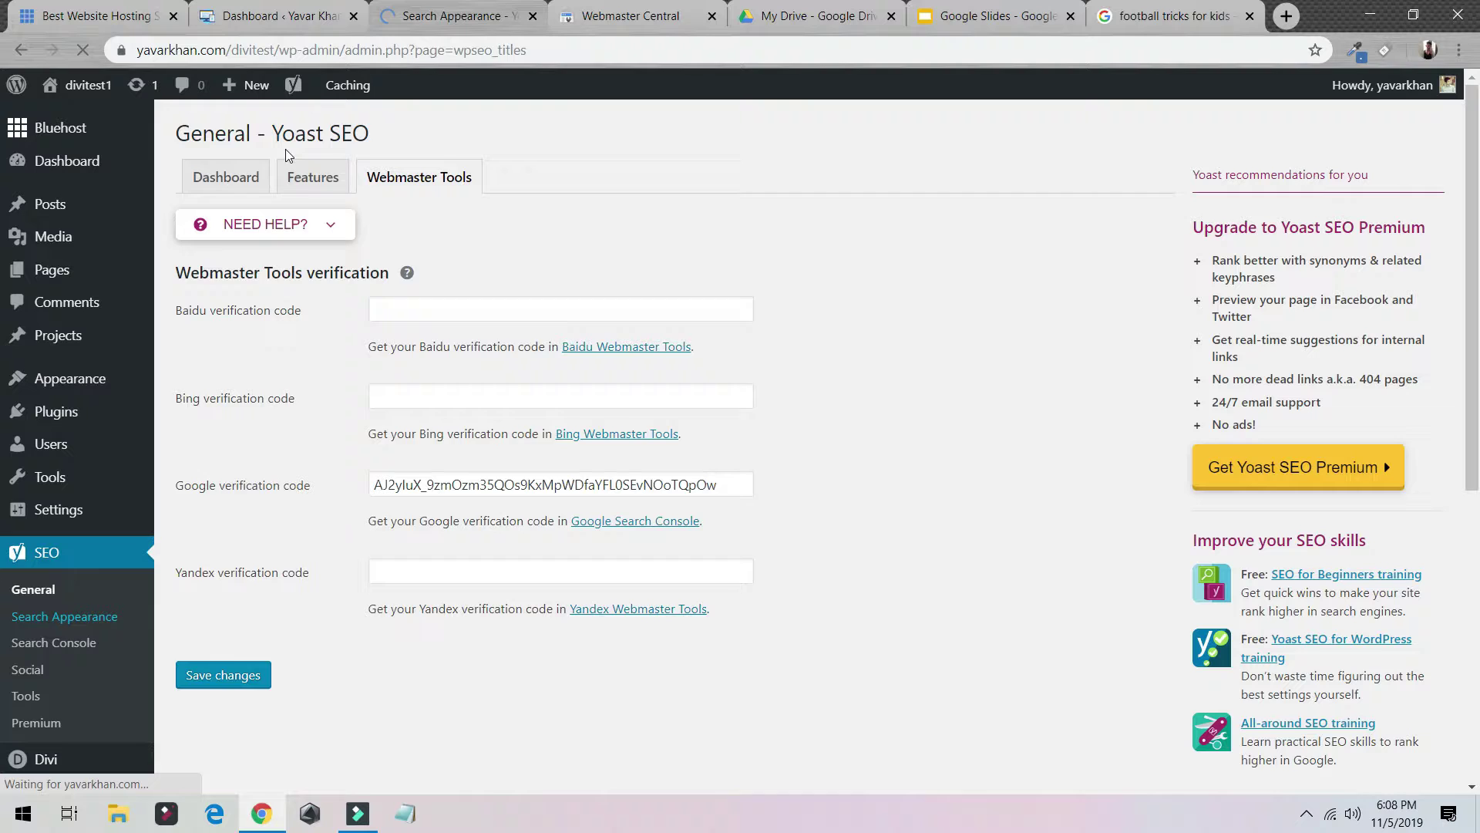
{"action": "scroll", "coordinate": [314, 424], "scroll_direction": "down", "scroll_amount": 5}
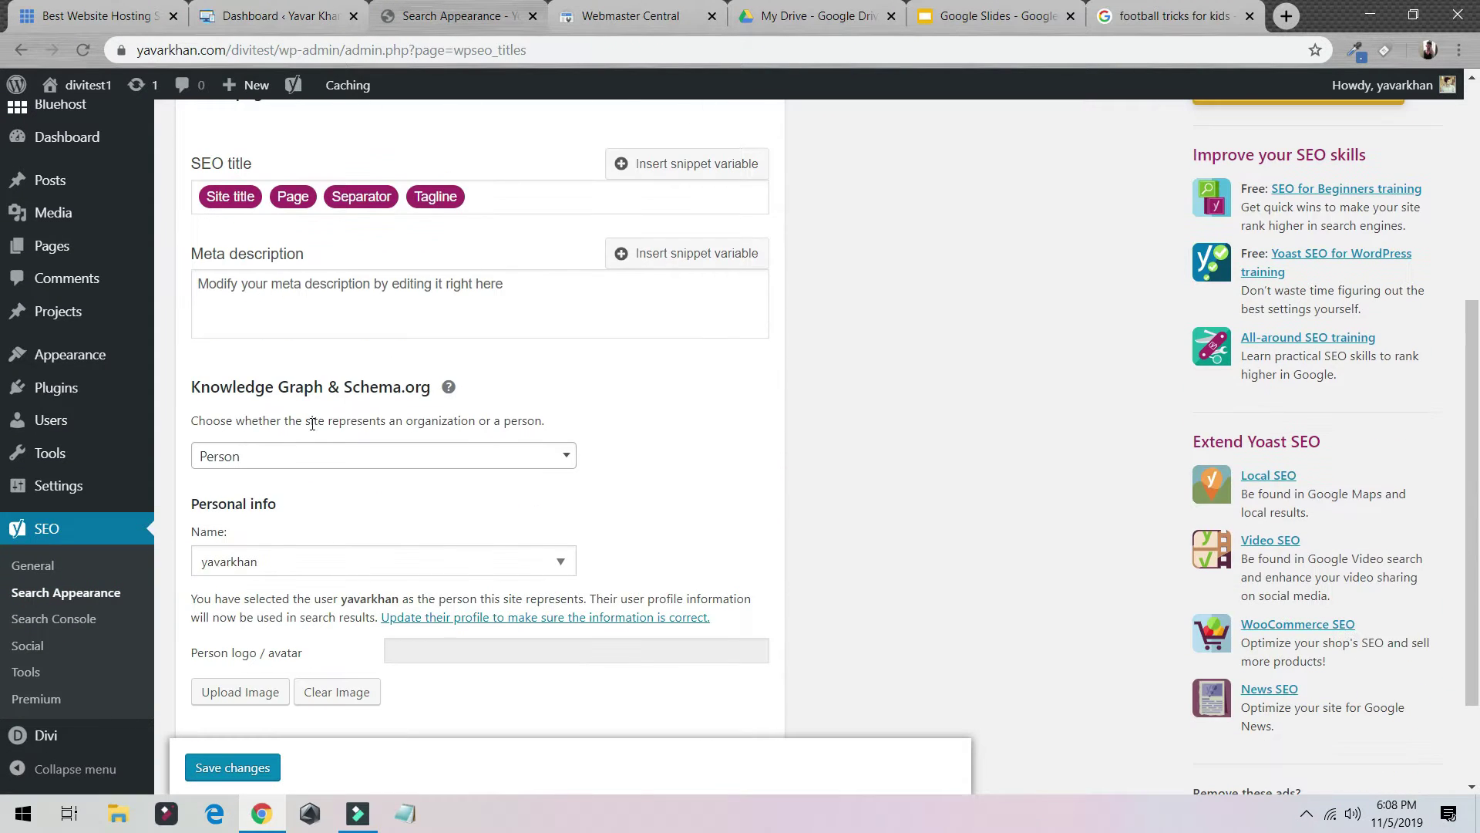
{"action": "scroll", "coordinate": [201, 427], "scroll_direction": "up", "scroll_amount": 2}
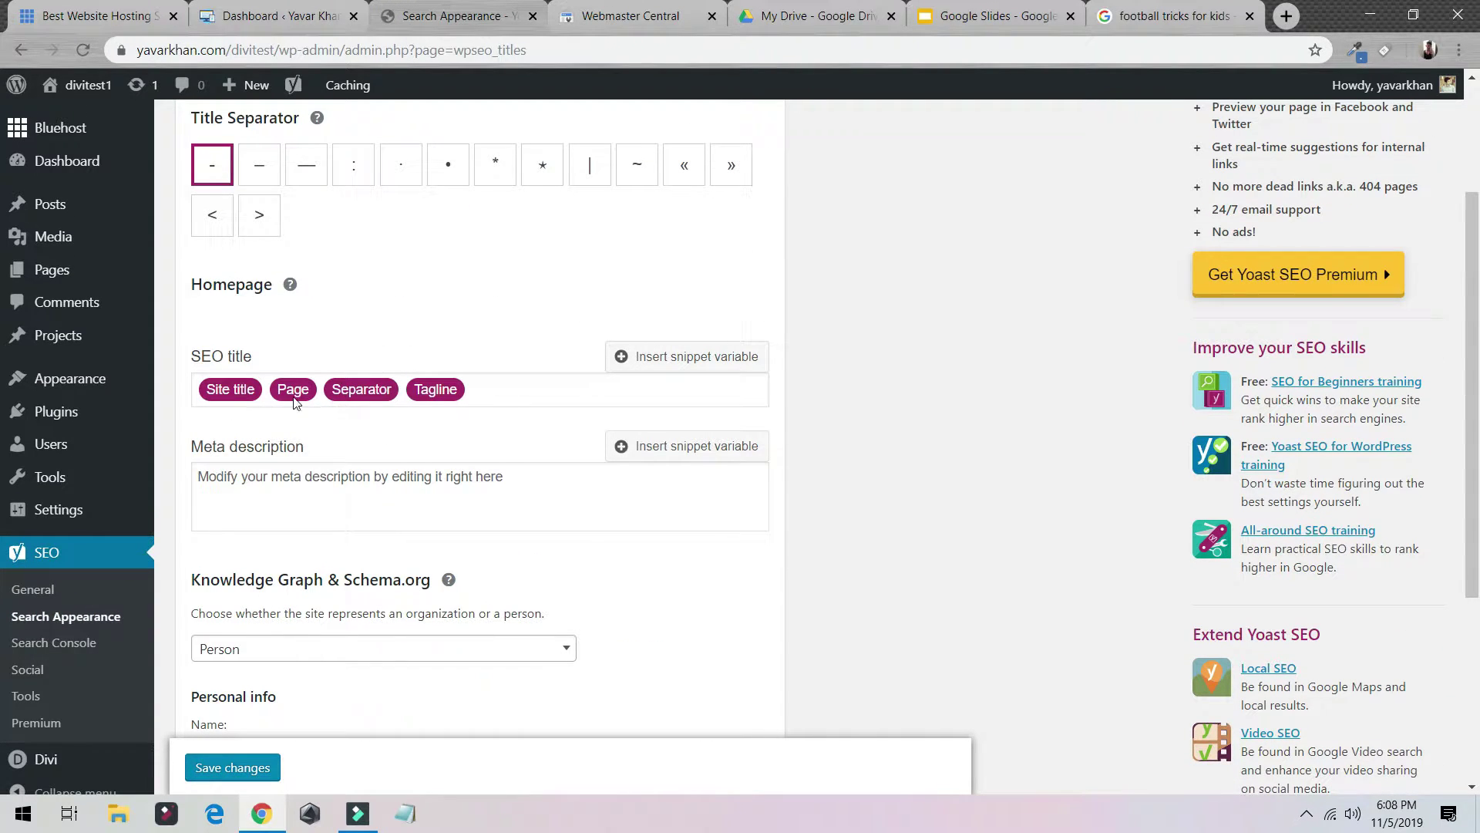
{"action": "scroll", "coordinate": [262, 405], "scroll_direction": "down", "scroll_amount": 4}
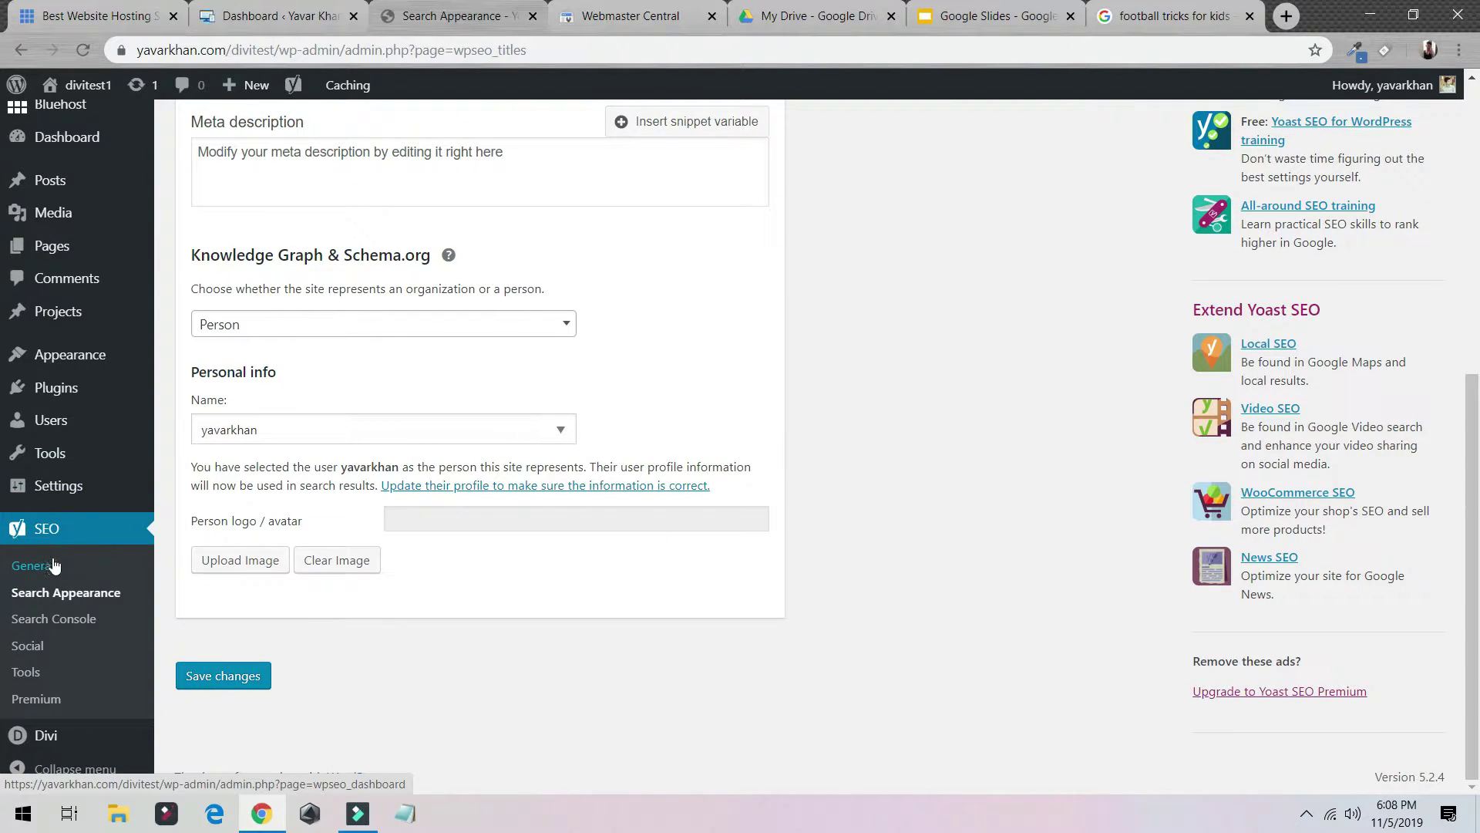
{"action": "mouse_move", "coordinate": [73, 496]}
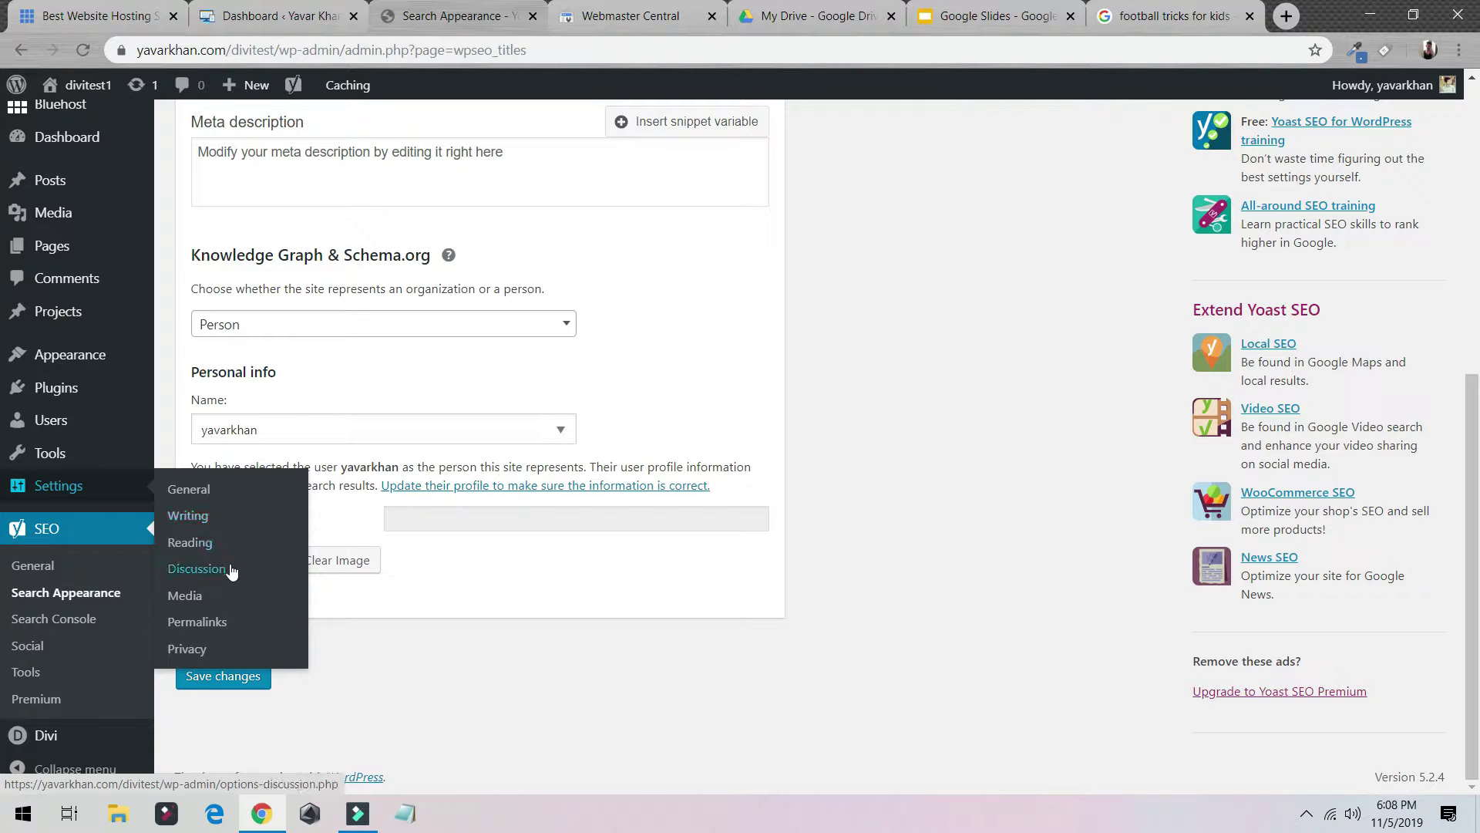
Confirm Post name permalinks and highlight the Post name and Plain ?p=123 example URLs.
{"action": "left_click", "coordinate": [219, 623]}
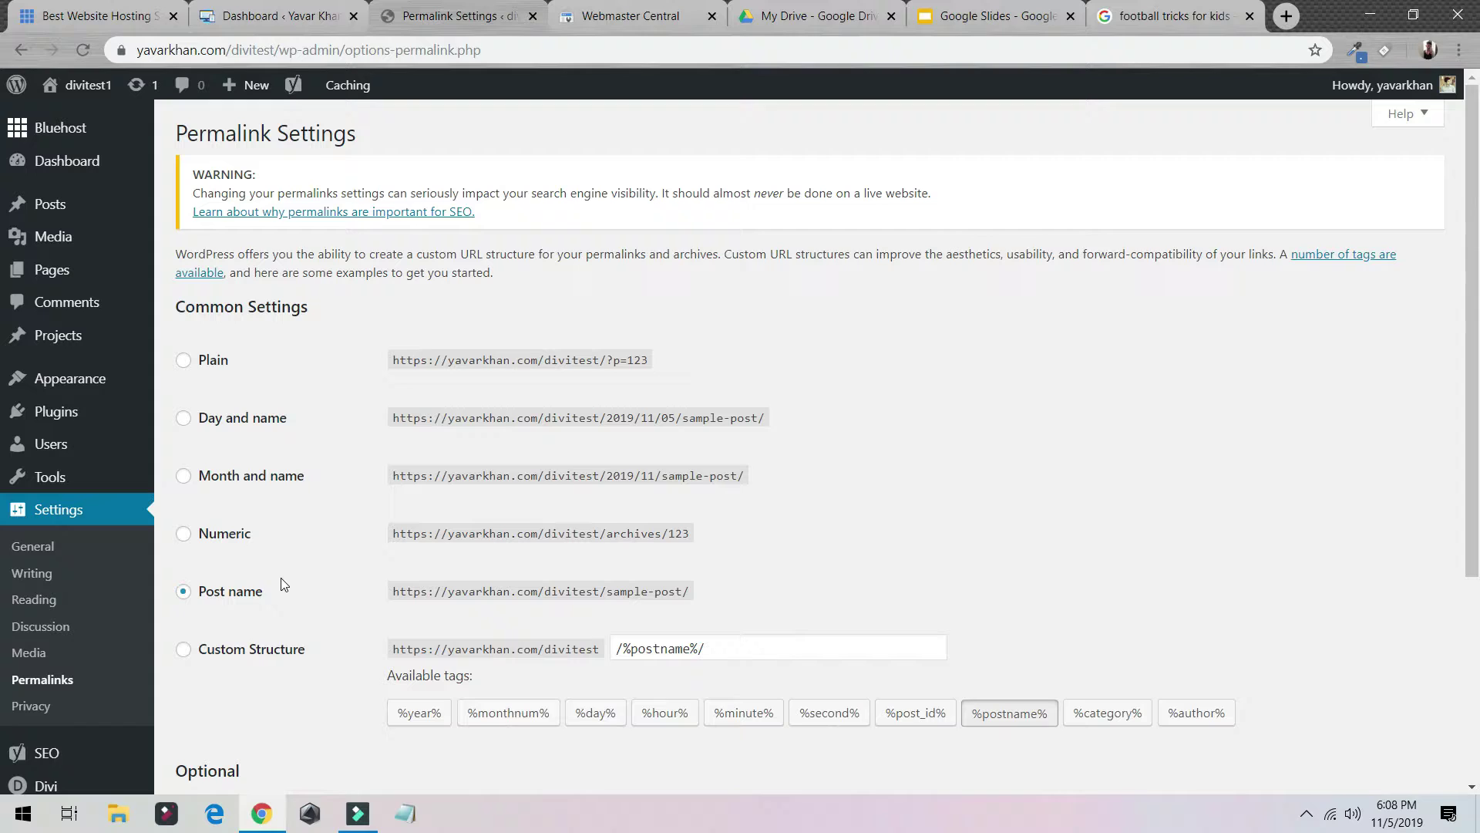
{"action": "left_click_drag", "start_coordinate": [269, 589], "coordinate": [198, 594]}
{"action": "left_click_drag", "start_coordinate": [386, 591], "coordinate": [757, 601]}
{"action": "left_click_drag", "start_coordinate": [653, 360], "coordinate": [388, 361]}
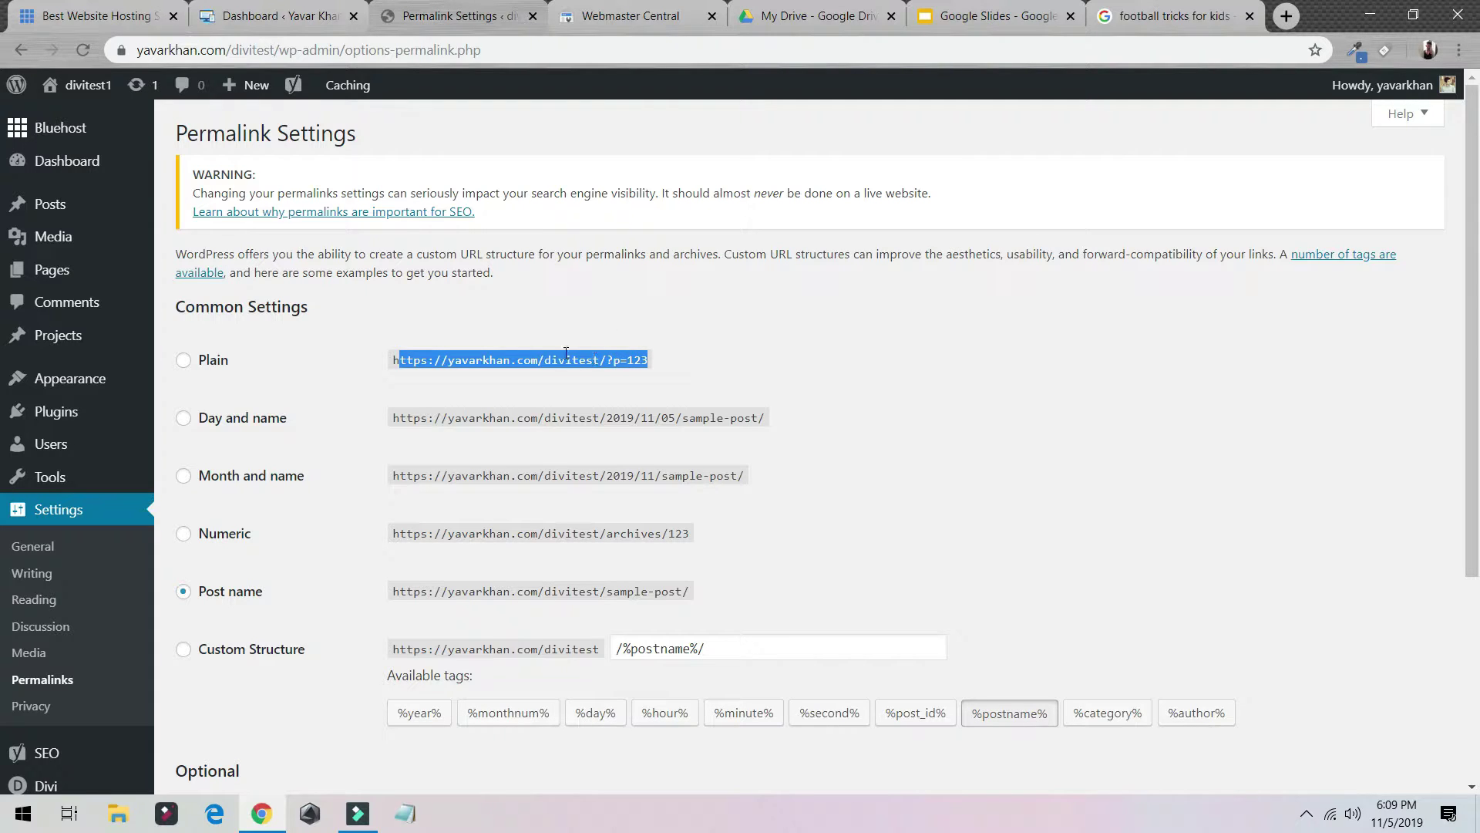
{"action": "left_click_drag", "start_coordinate": [606, 361], "coordinate": [671, 360]}
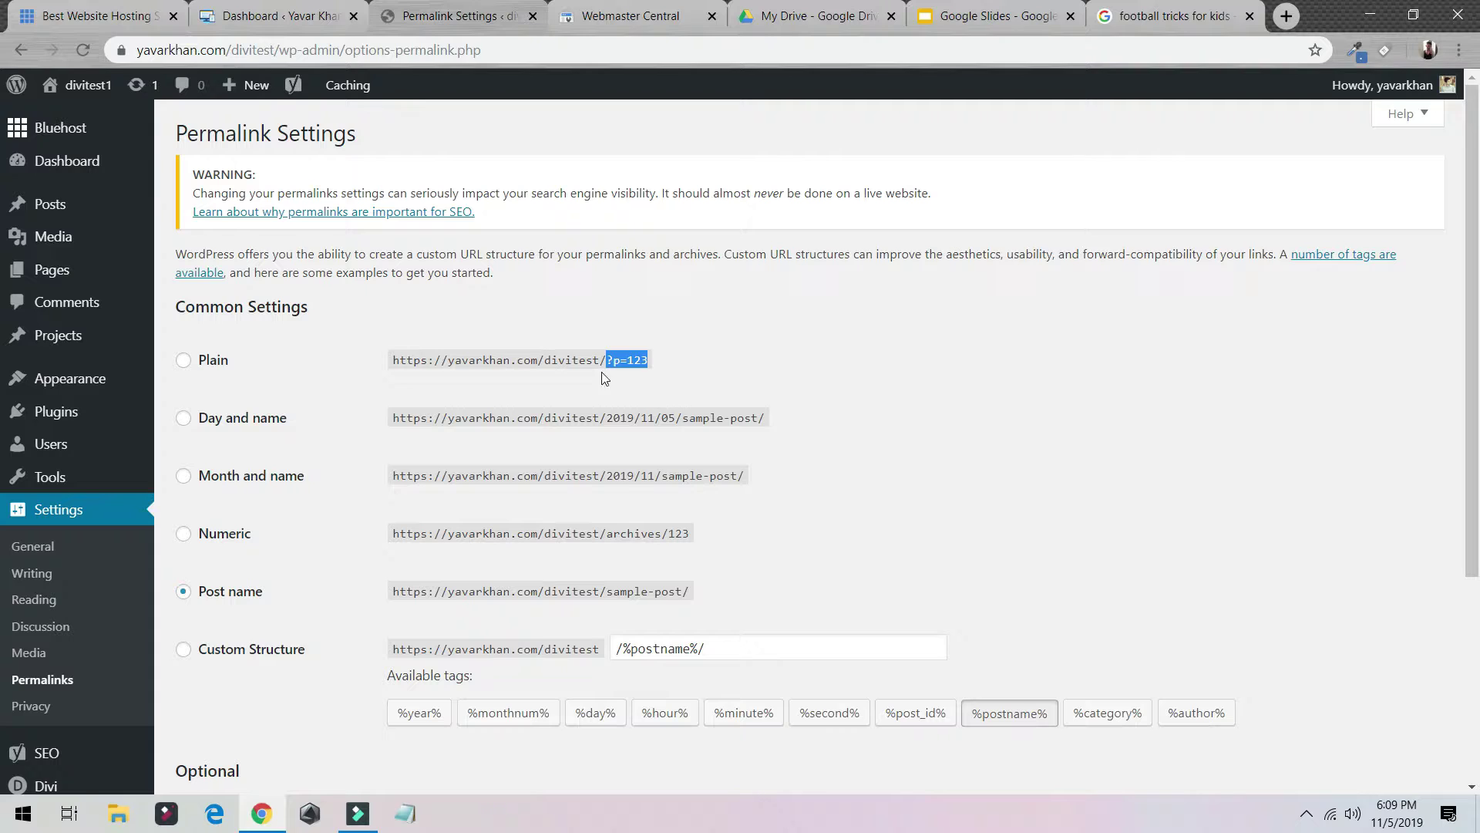
{"action": "left_click_drag", "start_coordinate": [391, 600], "coordinate": [701, 609]}
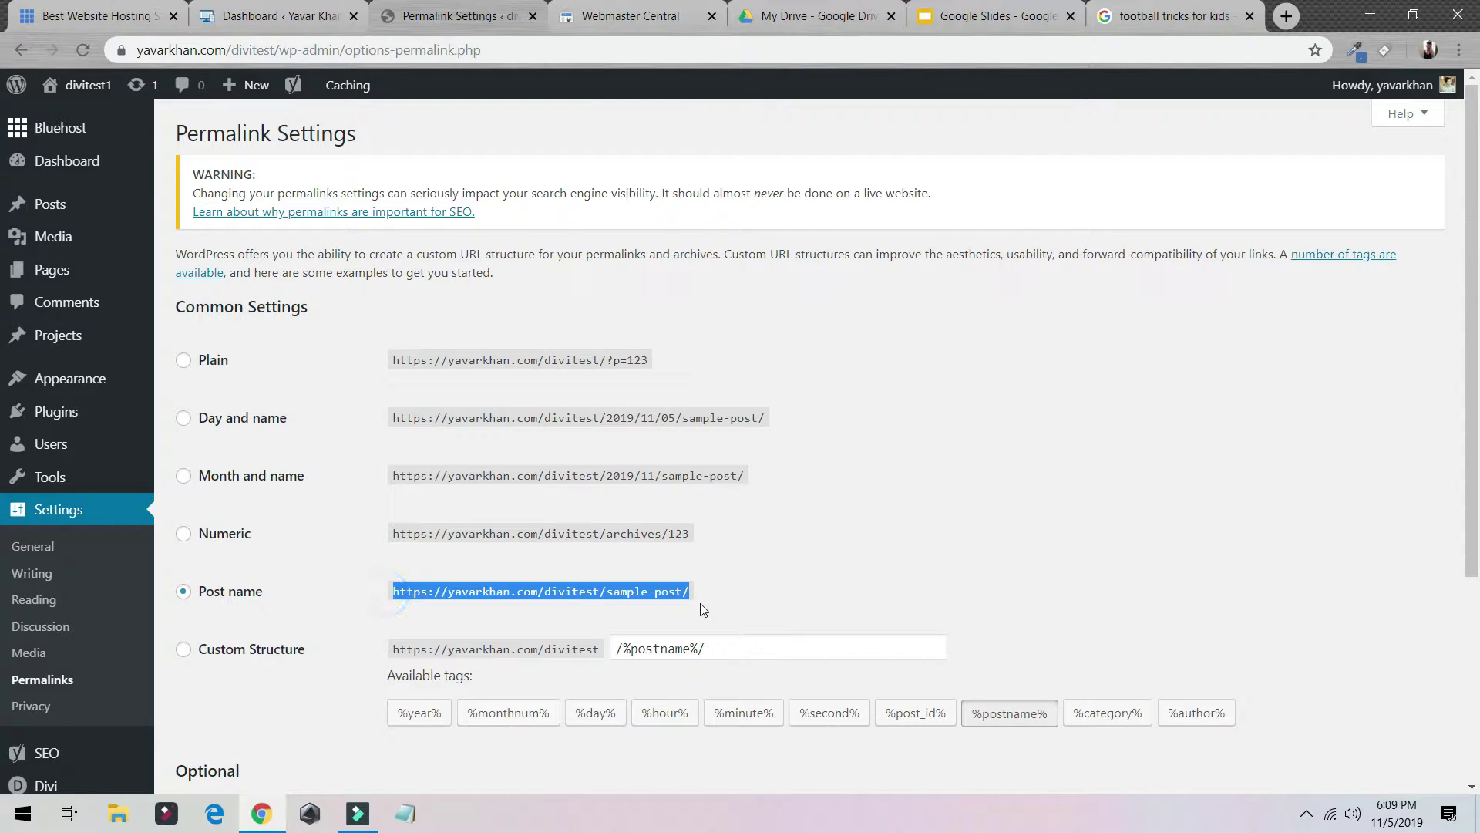
{"action": "mouse_move", "coordinate": [235, 86]}
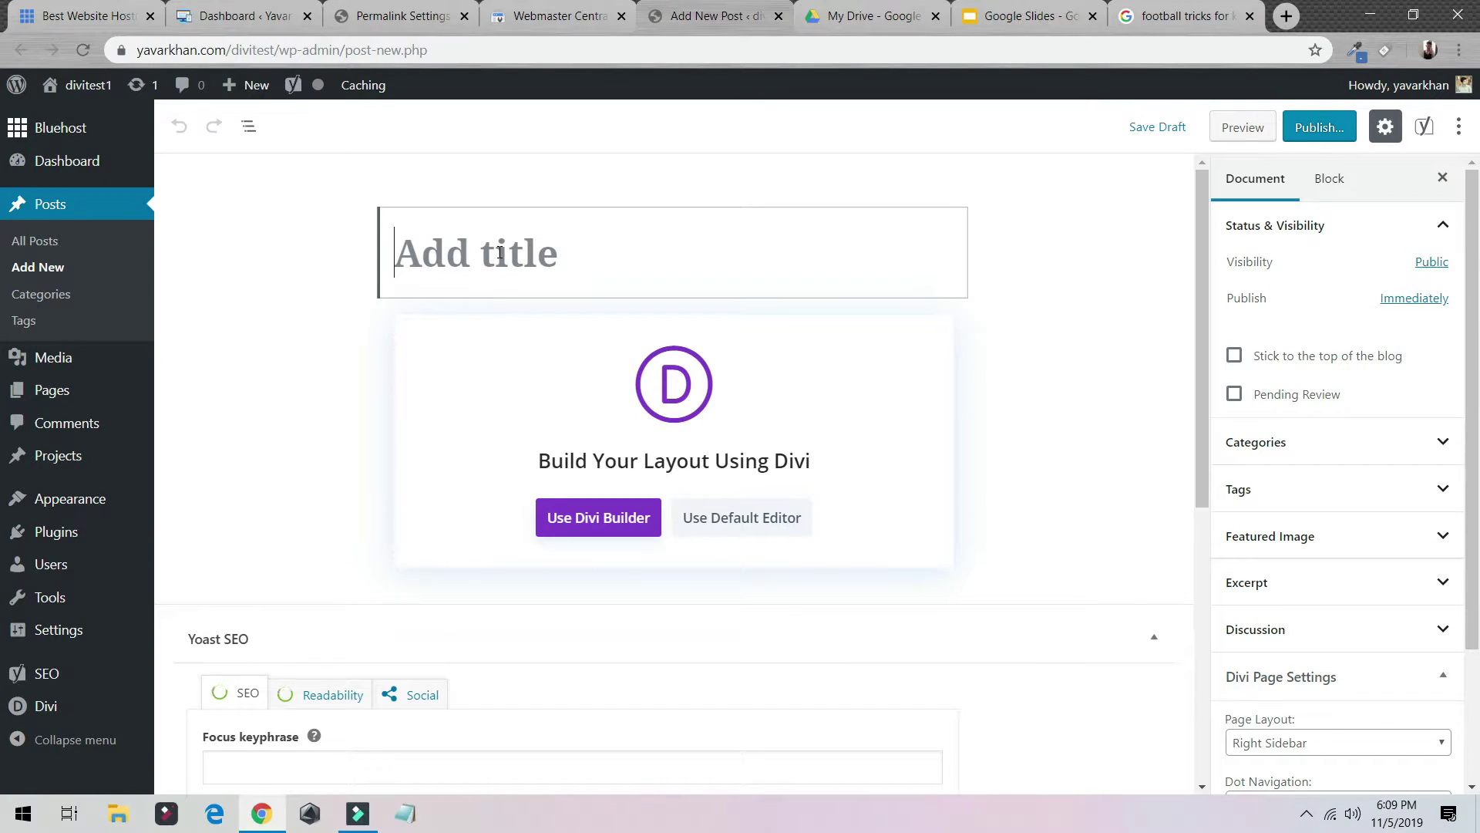
Enter 'football tricks' as the post title, fixing typos, and select the title text.
{"action": "type", "text": "foot"}
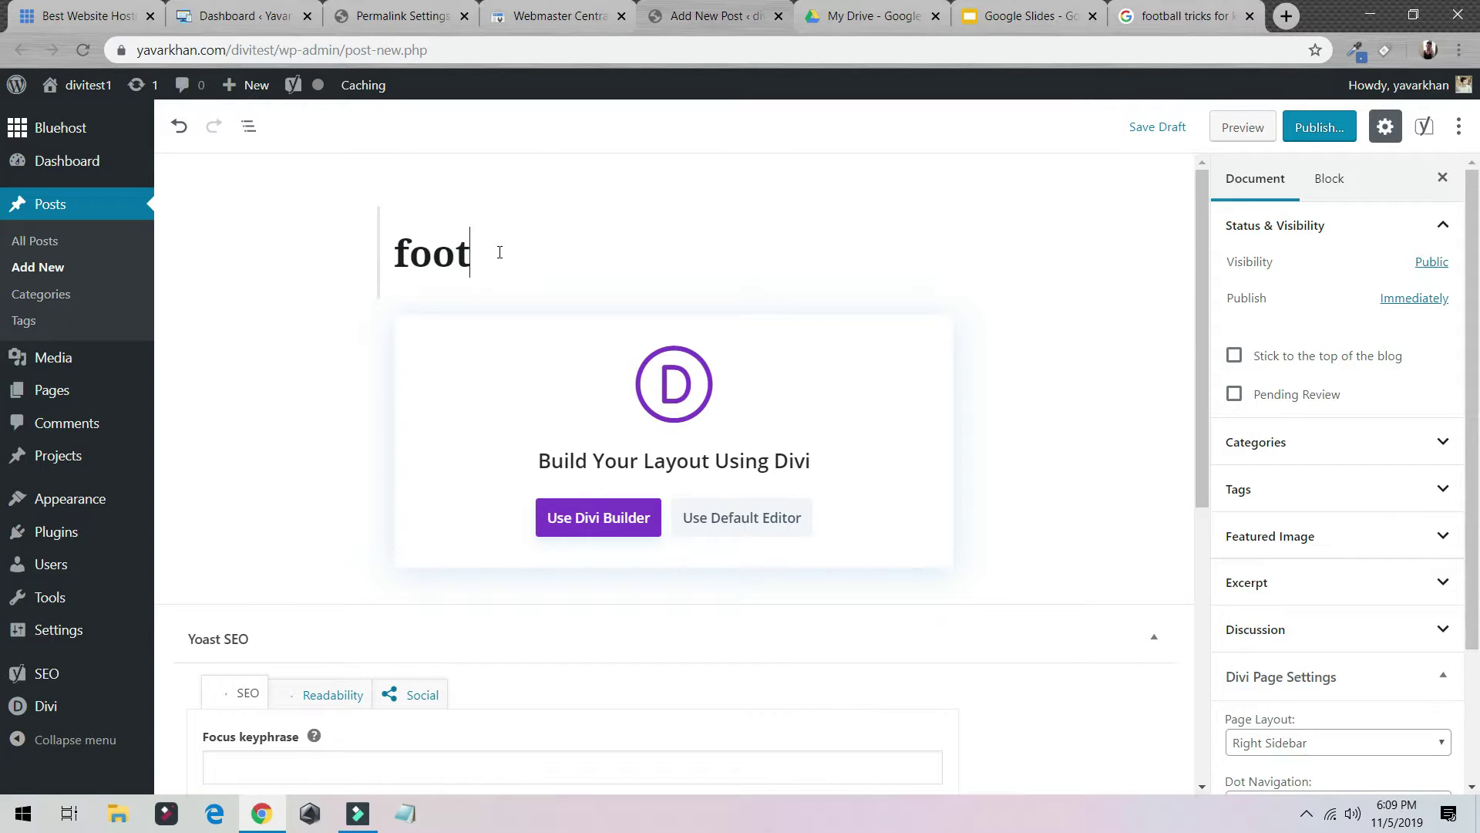
{"action": "type", "text": "na"}
{"action": "key", "text": "F12"}
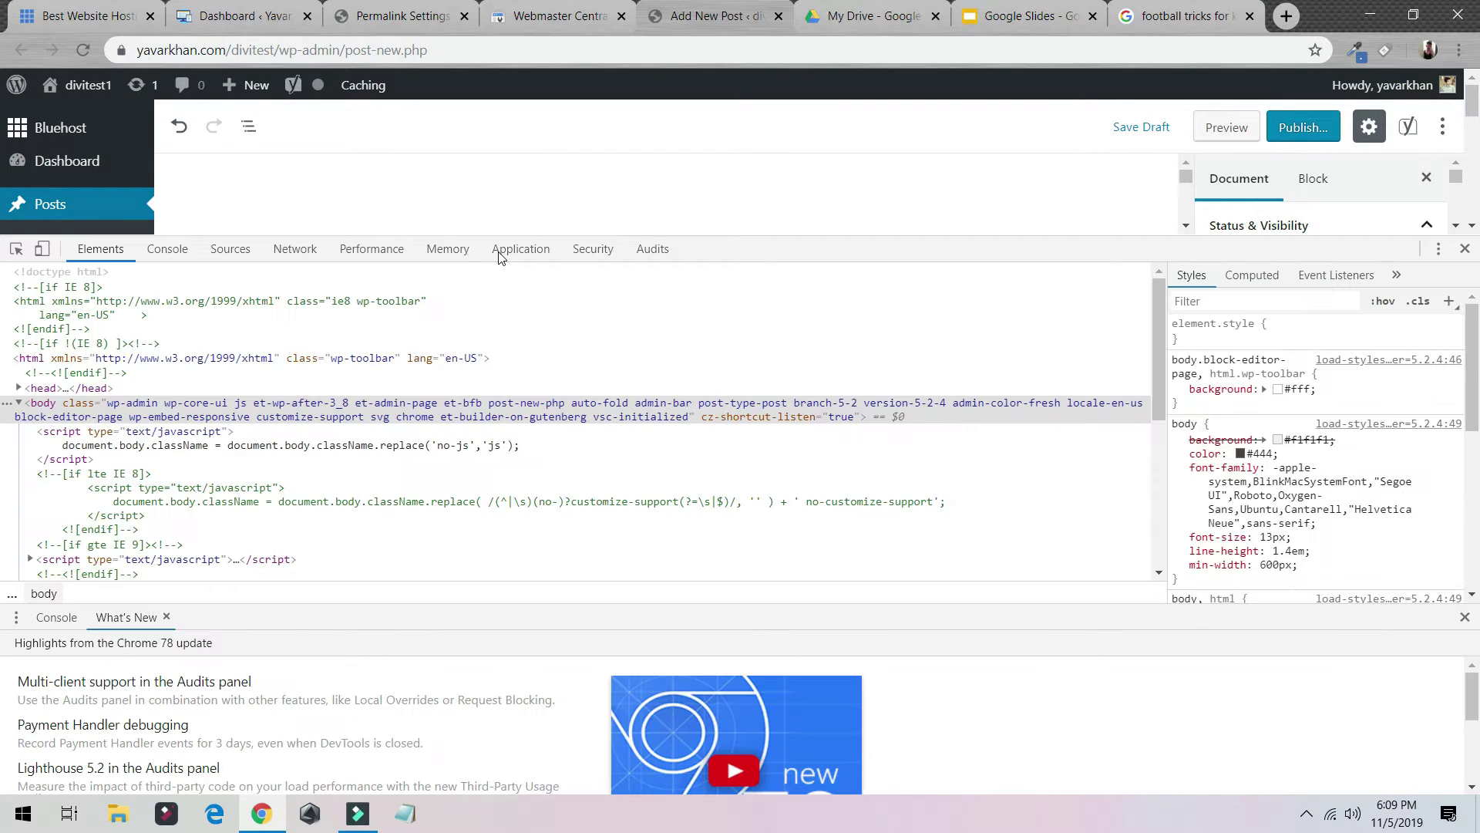
{"action": "left_click", "coordinate": [1465, 248]}
{"action": "key", "text": "BackSpace"}
{"action": "key", "text": "BackSpace"}
{"action": "type", "text": "b"}
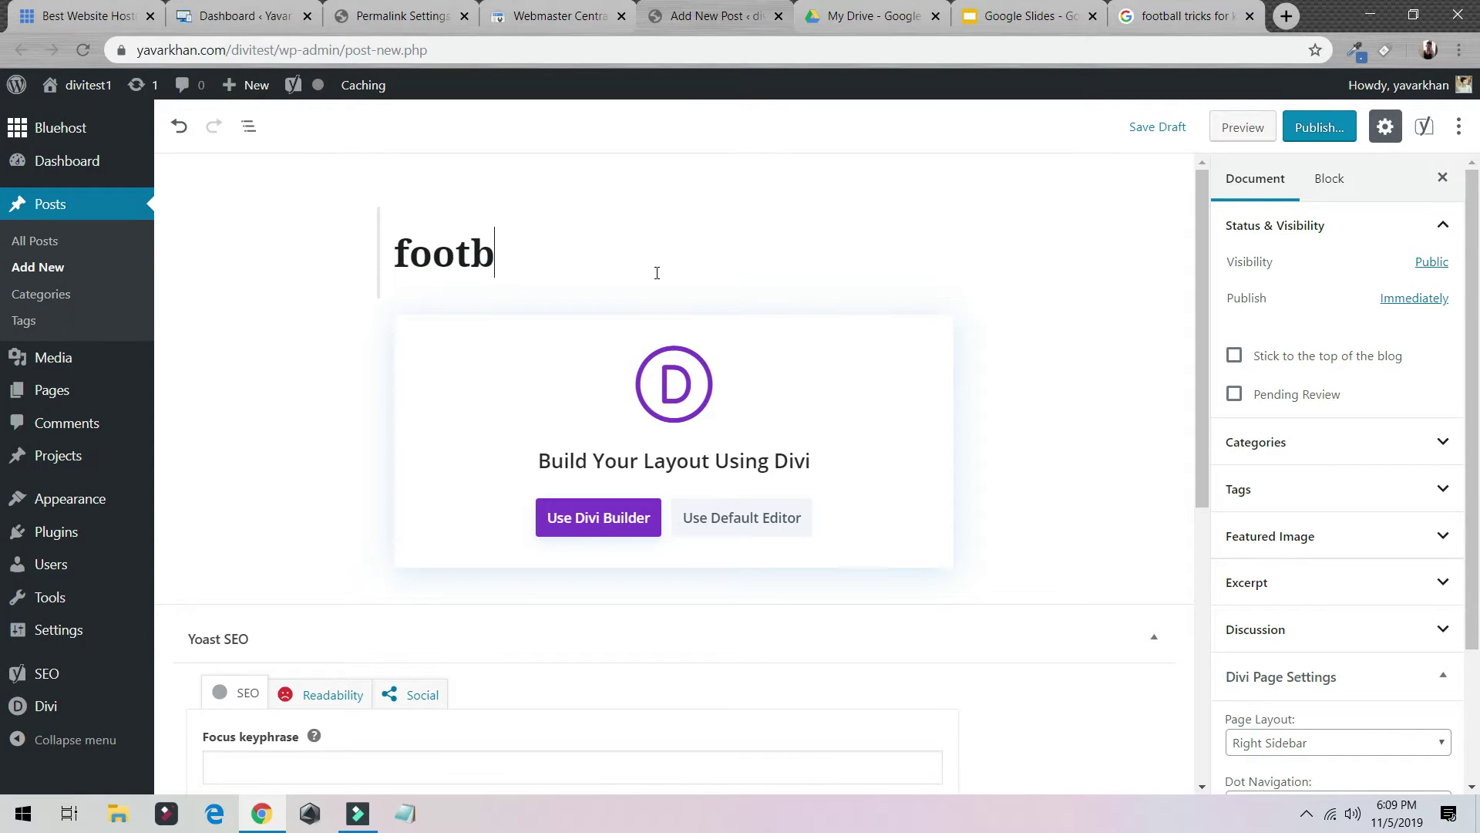
{"action": "type", "text": "all tro"}
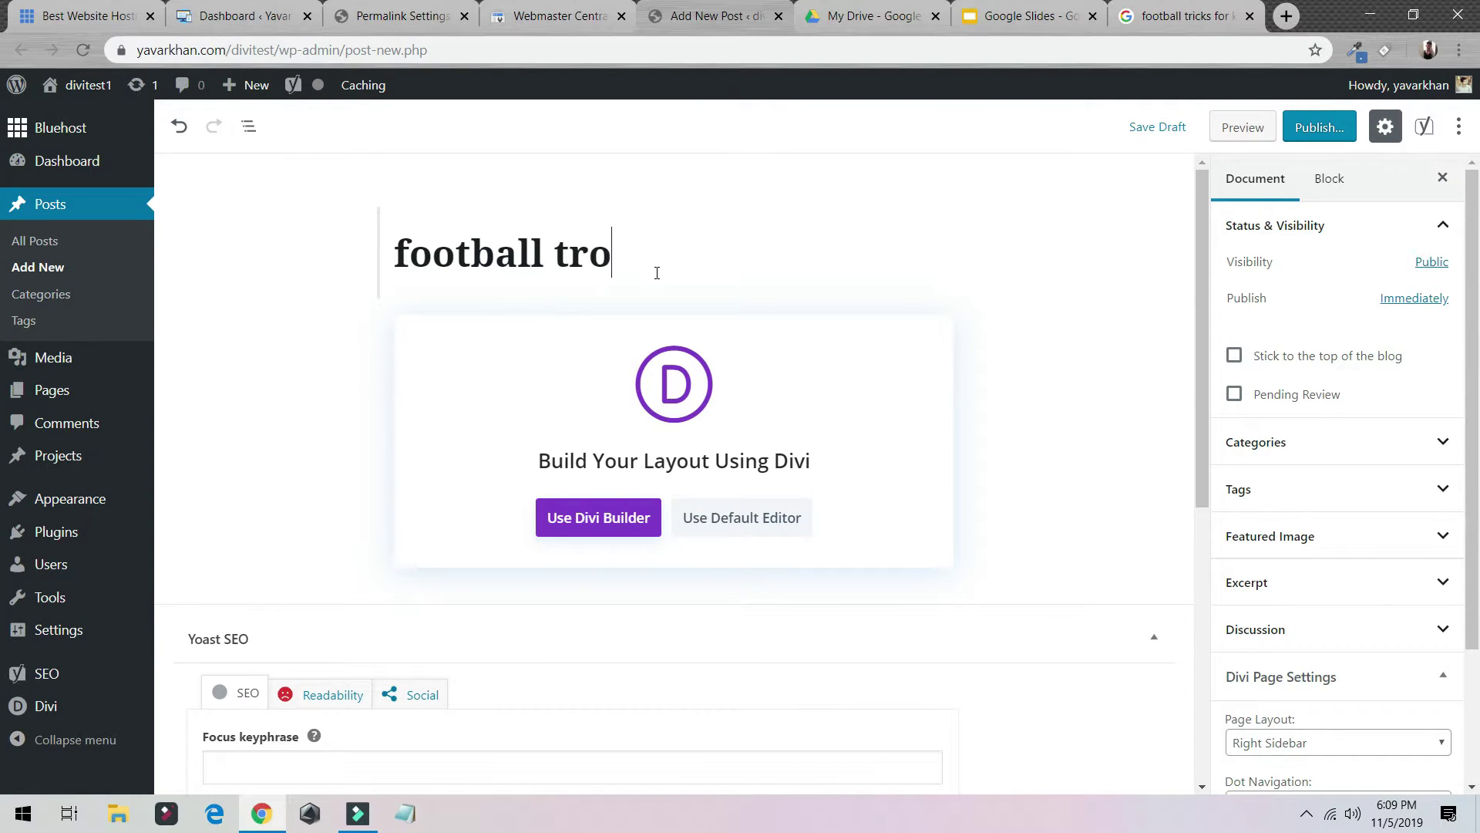
{"action": "key", "text": "BackSpace"}
{"action": "type", "text": "icks"}
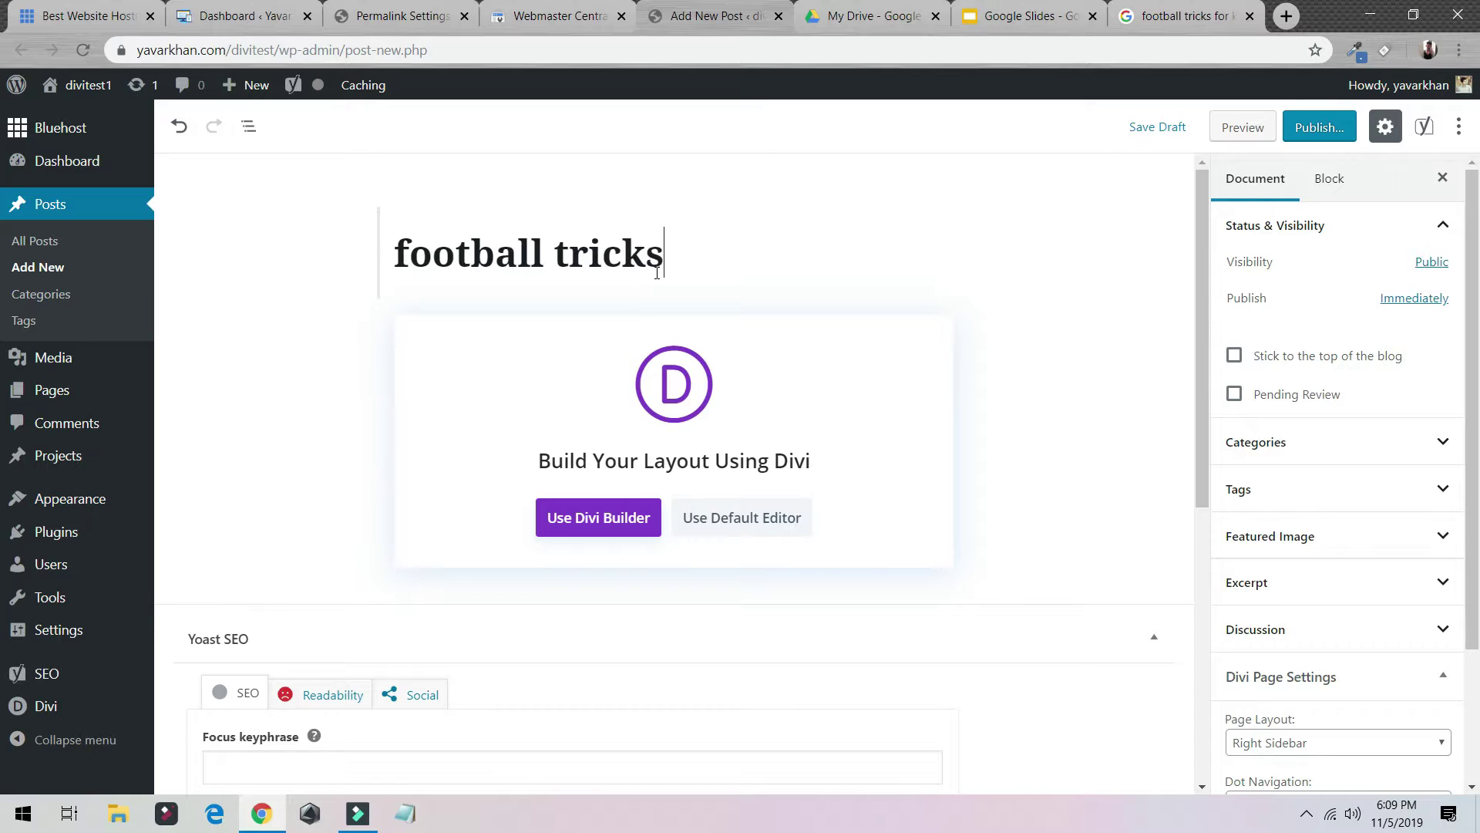
{"action": "key", "text": "ctrl+a"}
{"action": "key", "text": "ctrl+c"}
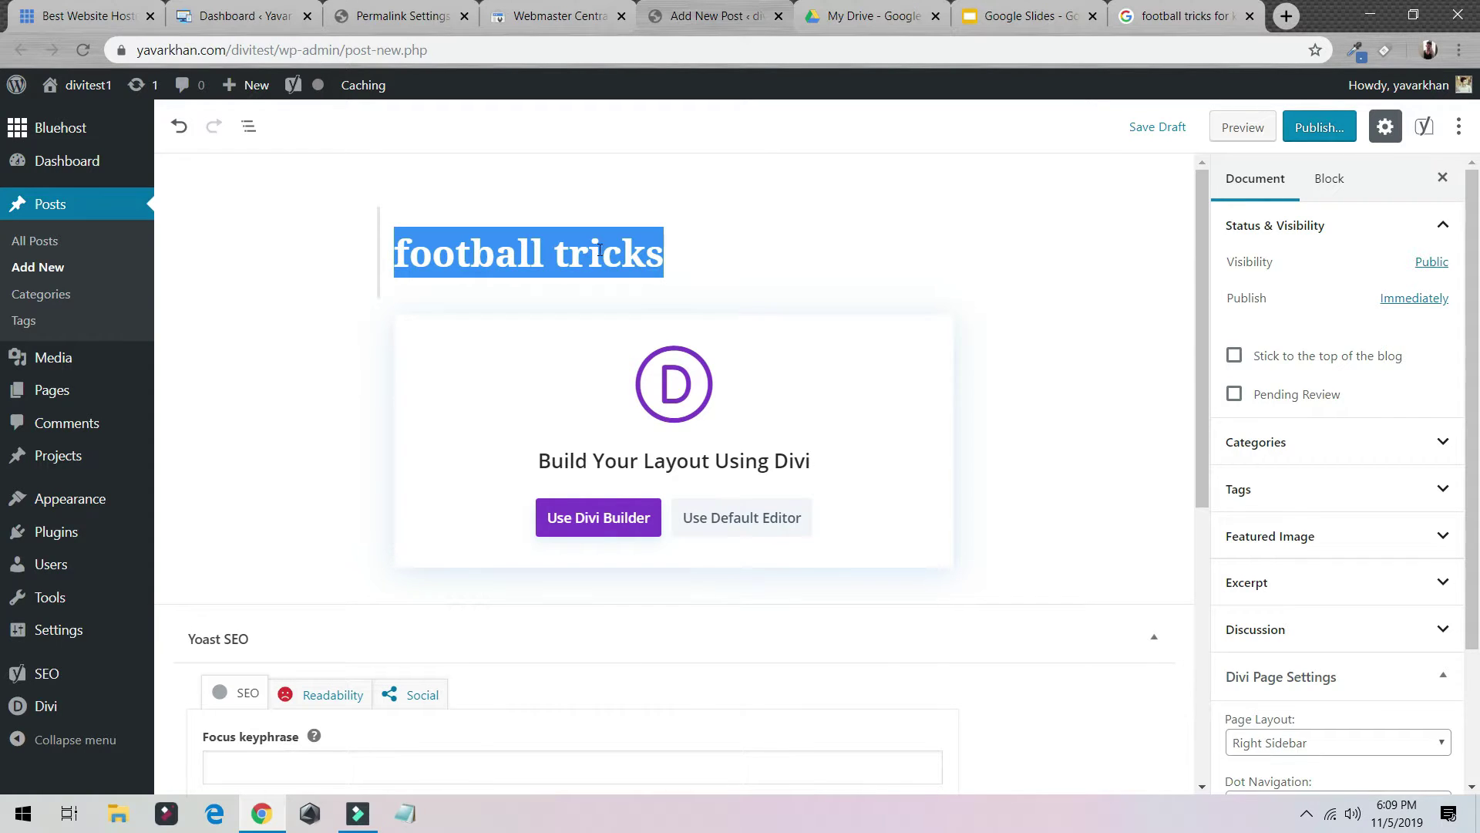
Switch to the default block editor and paste 'football tricks' as the body paragraph.
{"action": "left_click", "coordinate": [484, 357]}
{"action": "left_click", "coordinate": [519, 366]}
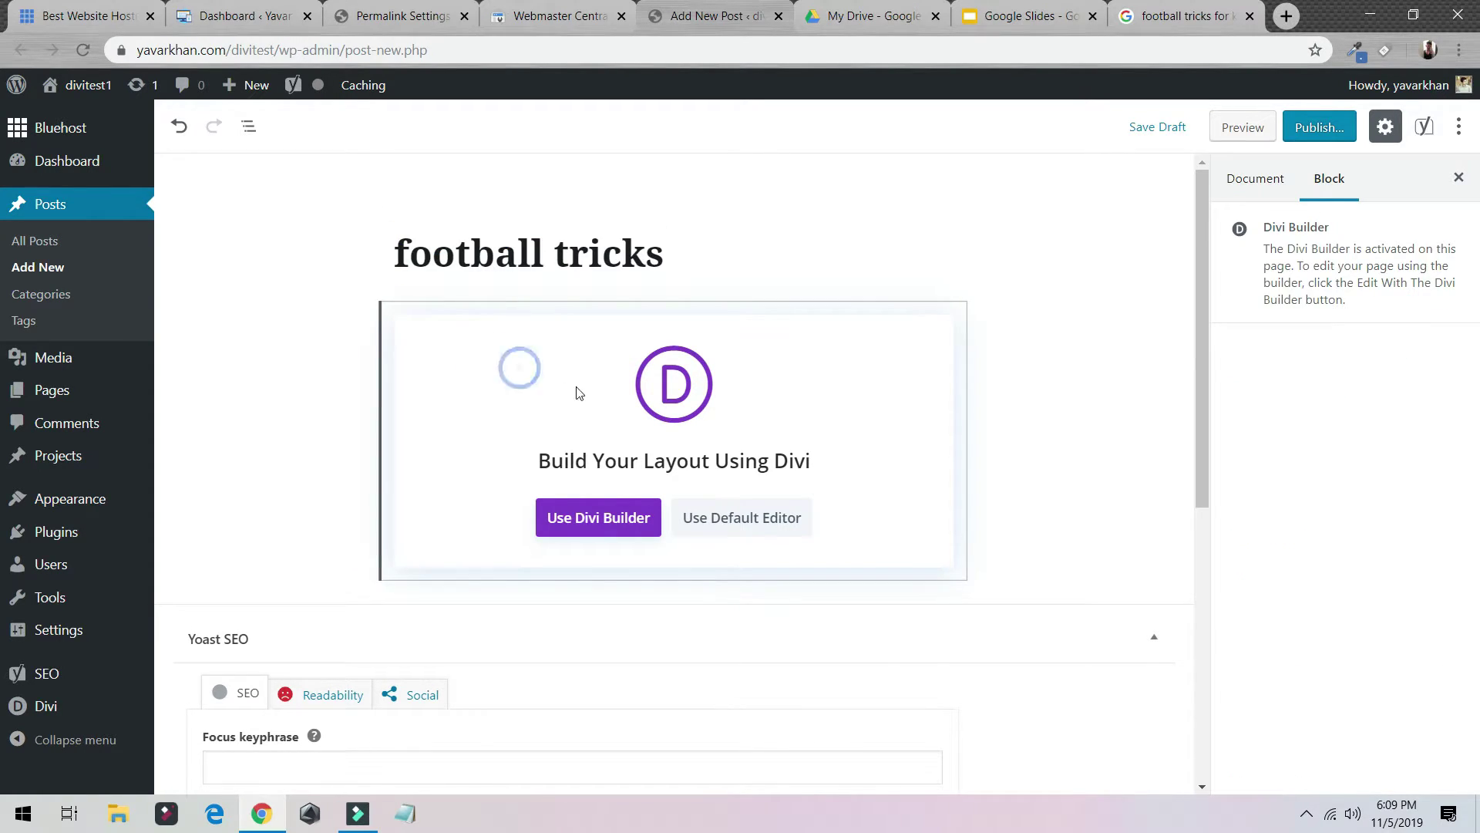
{"action": "left_click", "coordinate": [732, 522]}
{"action": "left_click", "coordinate": [431, 328]}
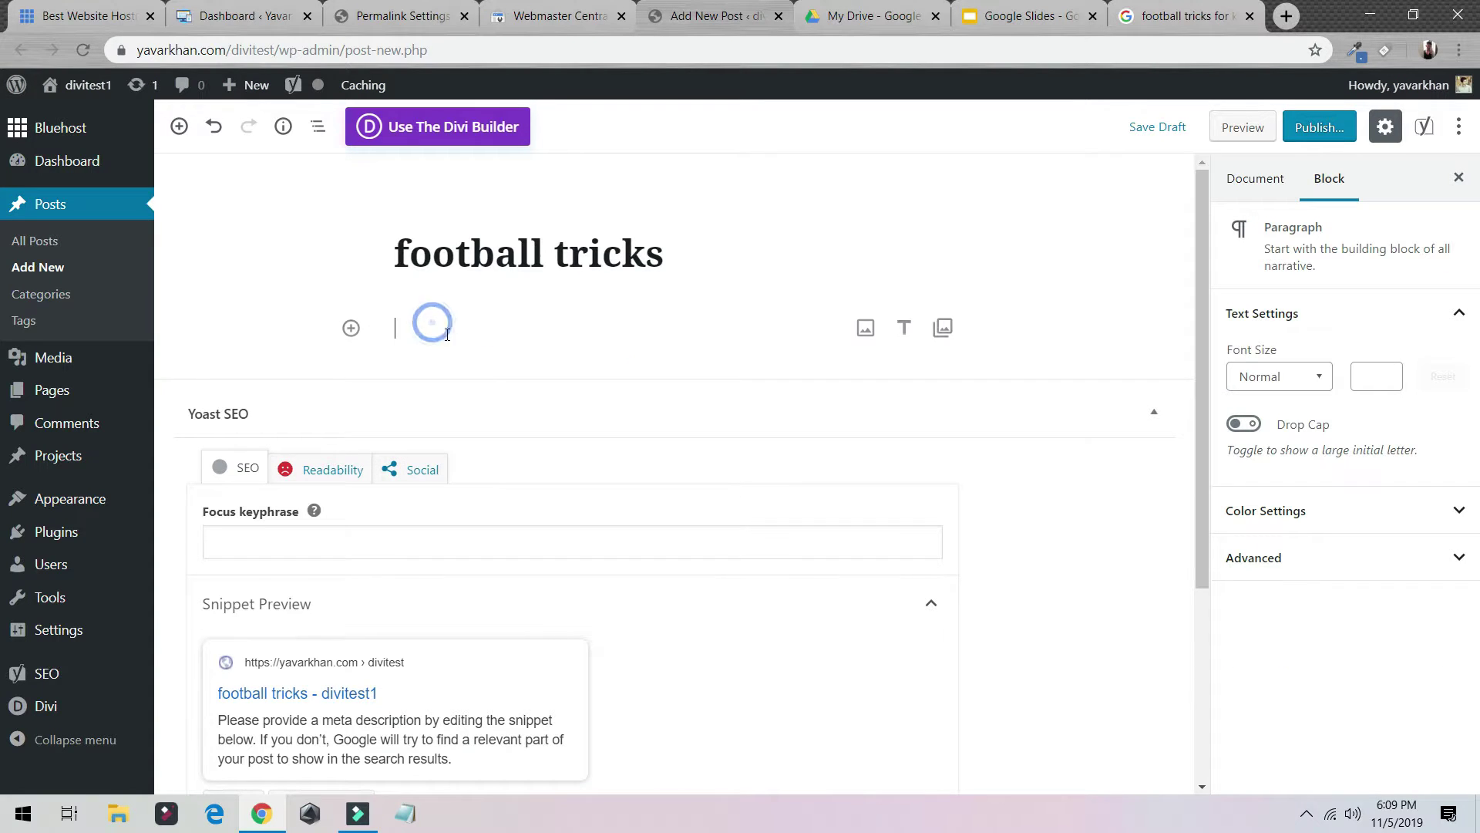
{"action": "key", "text": "ctrl+v"}
{"action": "scroll", "coordinate": [346, 339], "scroll_direction": "down", "scroll_amount": 3}
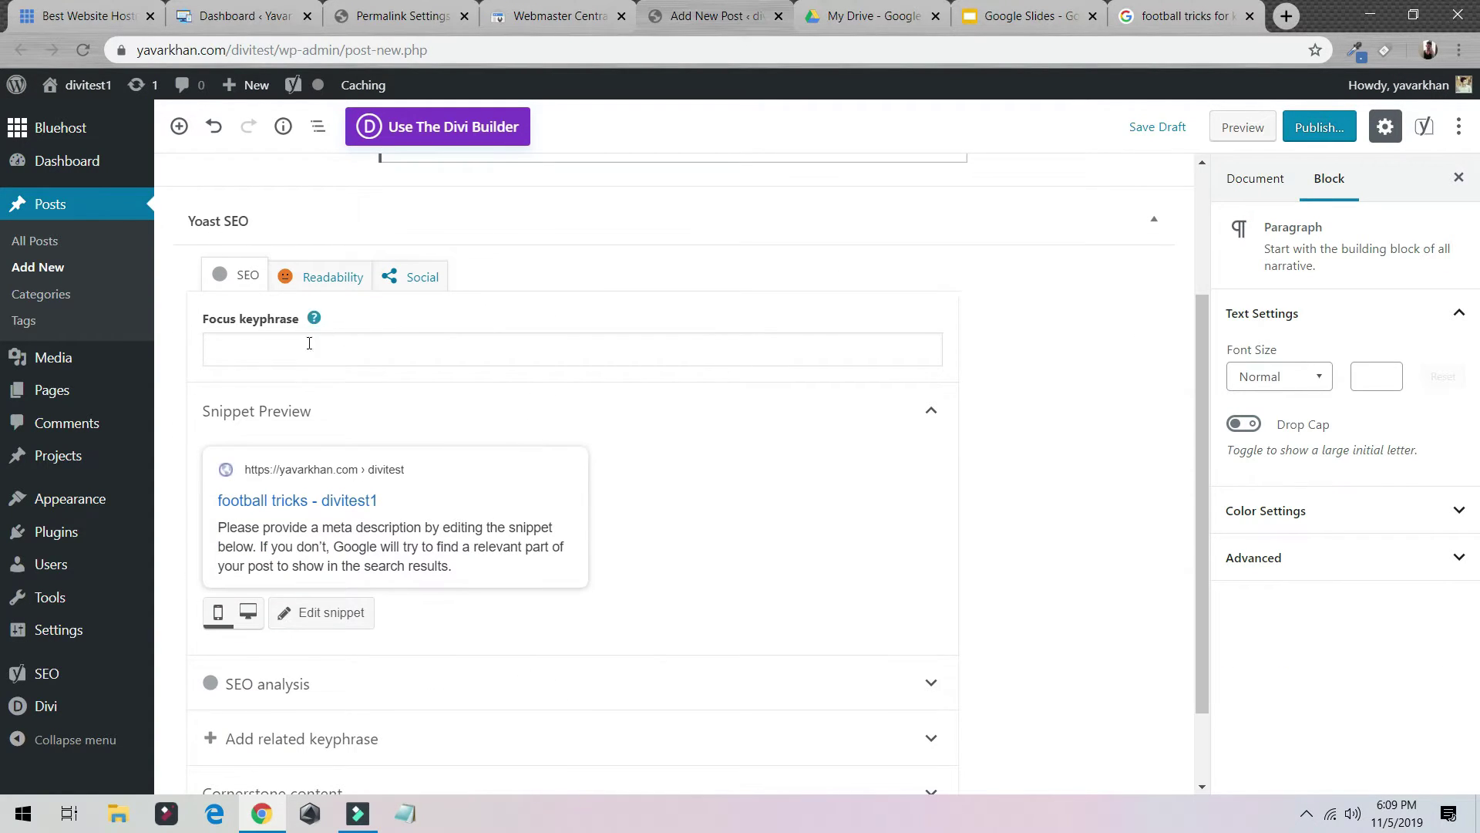
{"action": "left_click", "coordinate": [287, 367]}
{"action": "scroll", "coordinate": [1149, 227], "scroll_direction": "up", "scroll_amount": 8}
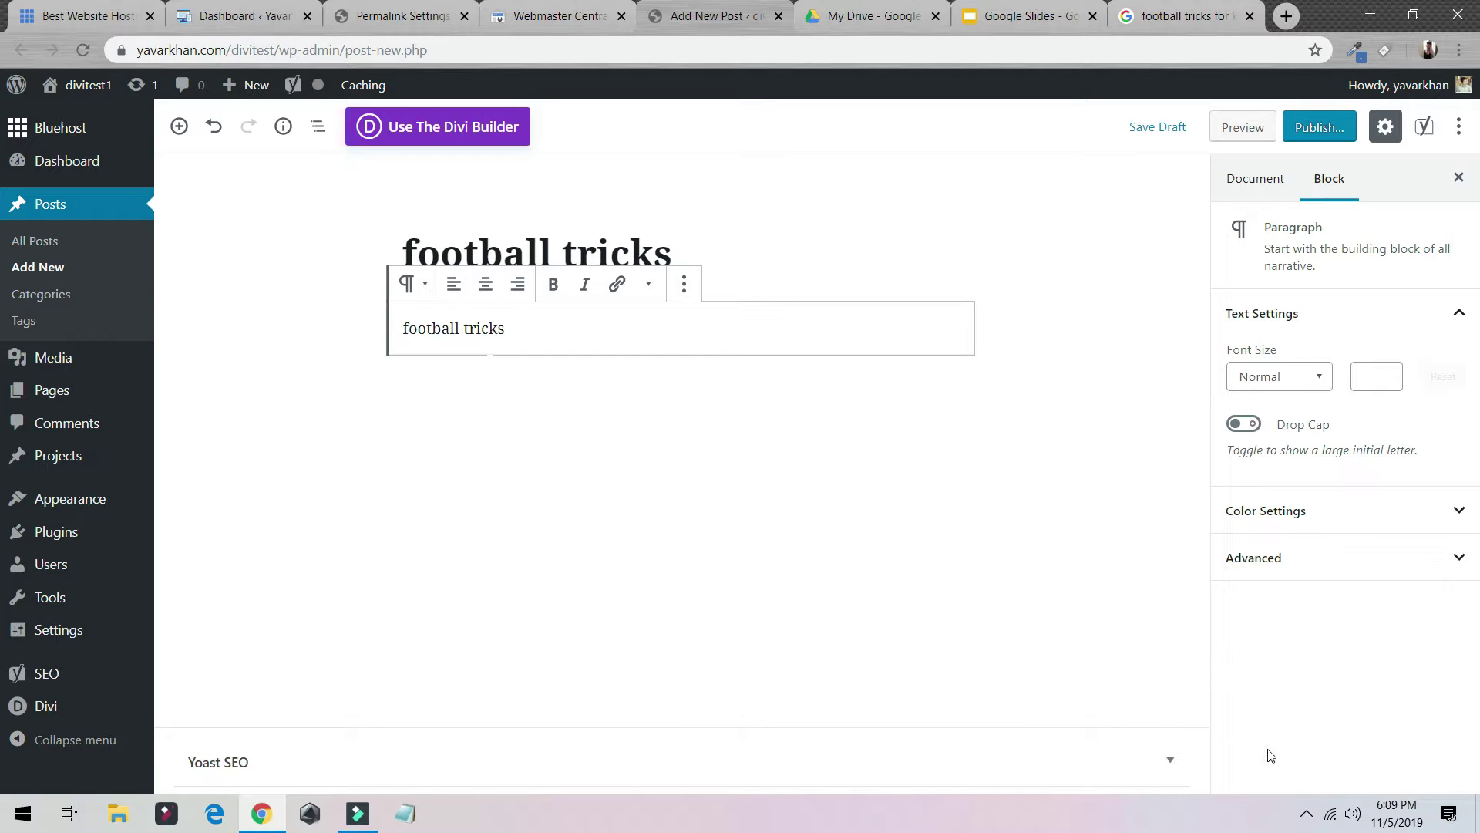
Expand the Yoast SEO panel and paste 'football tricks' as the focus keyphrase.
{"action": "left_click", "coordinate": [1163, 762]}
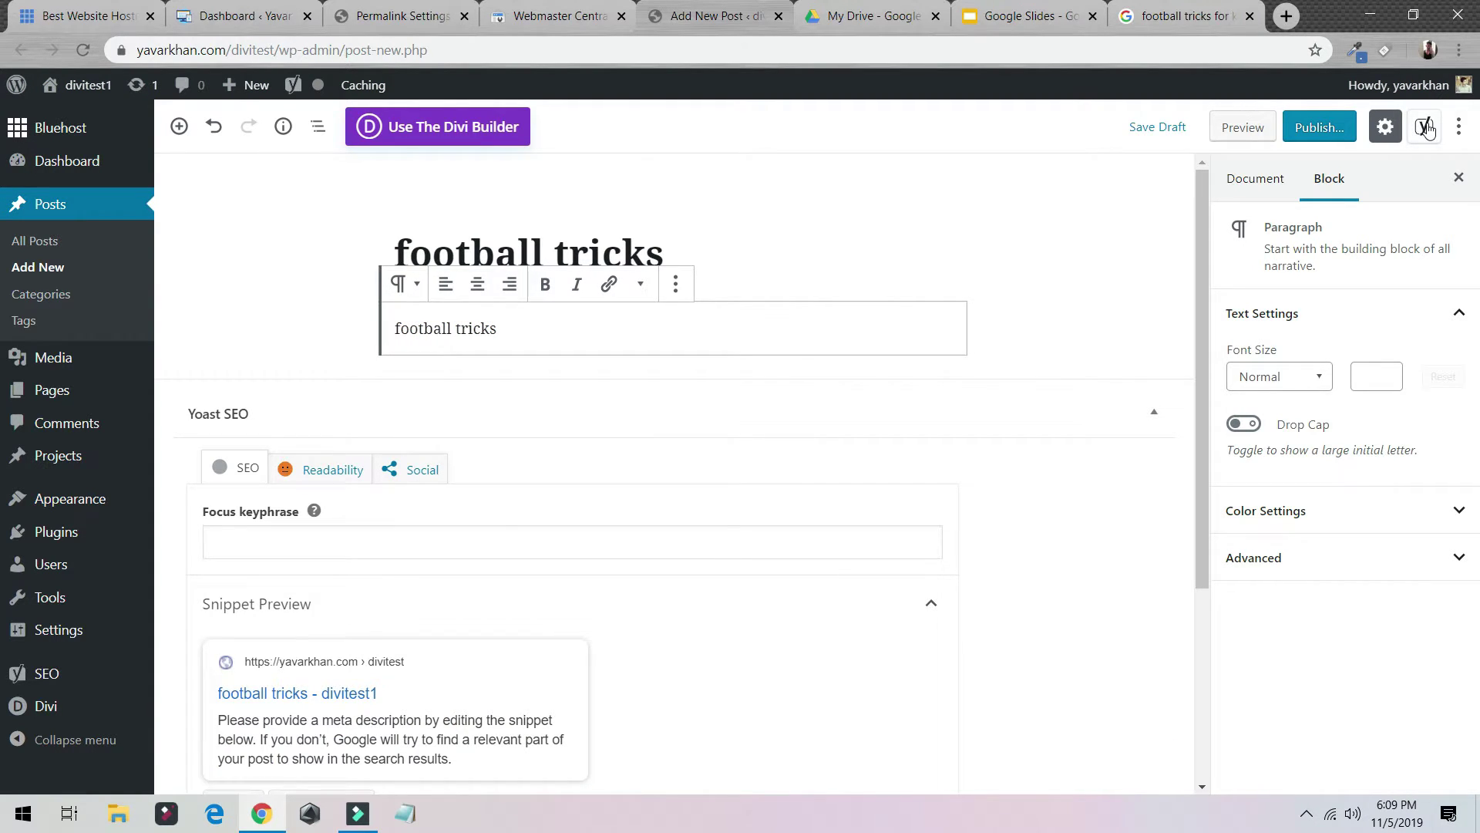
{"action": "left_click", "coordinate": [1458, 128]}
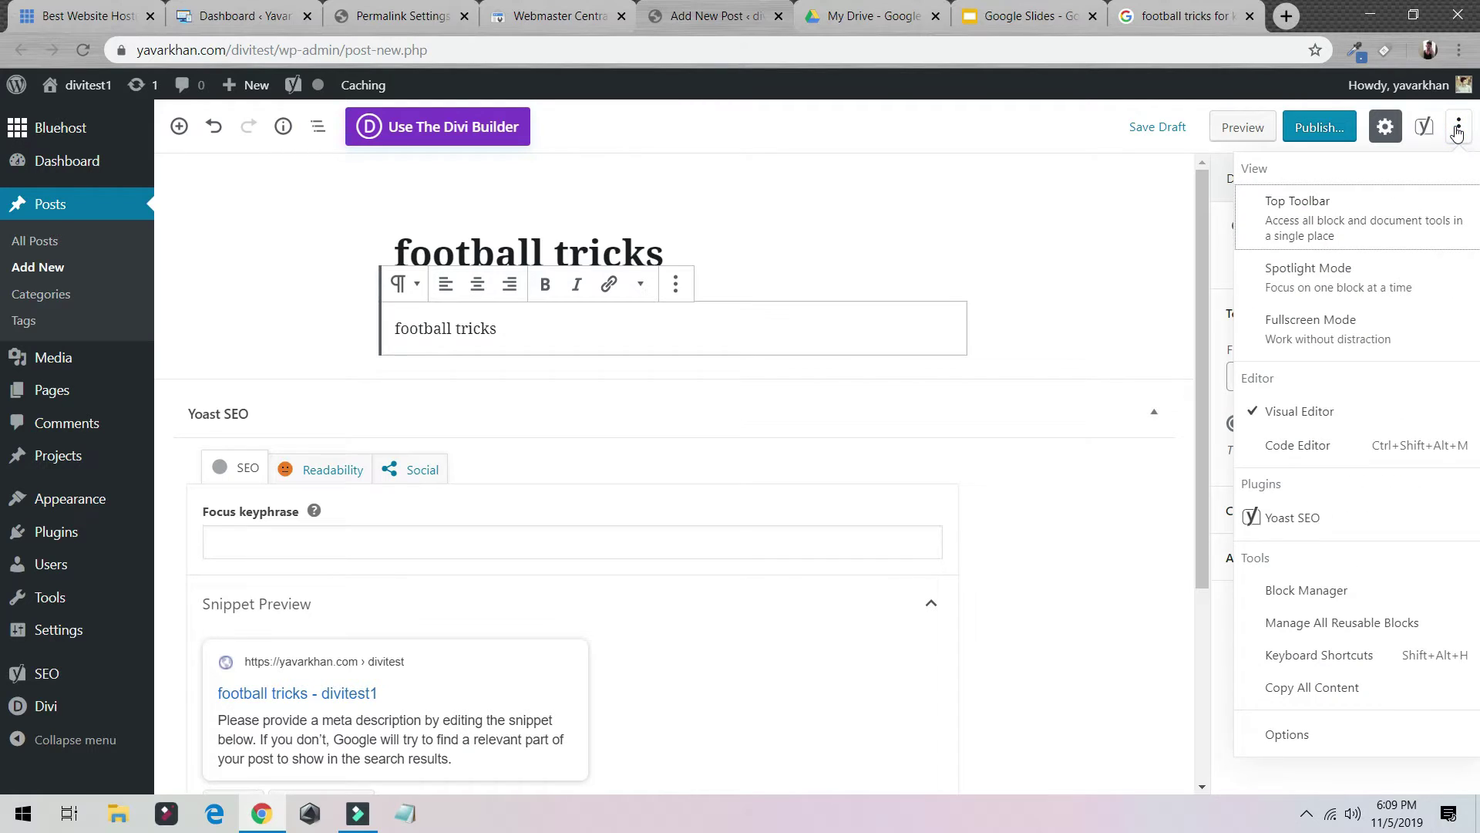
{"action": "left_click", "coordinate": [339, 546]}
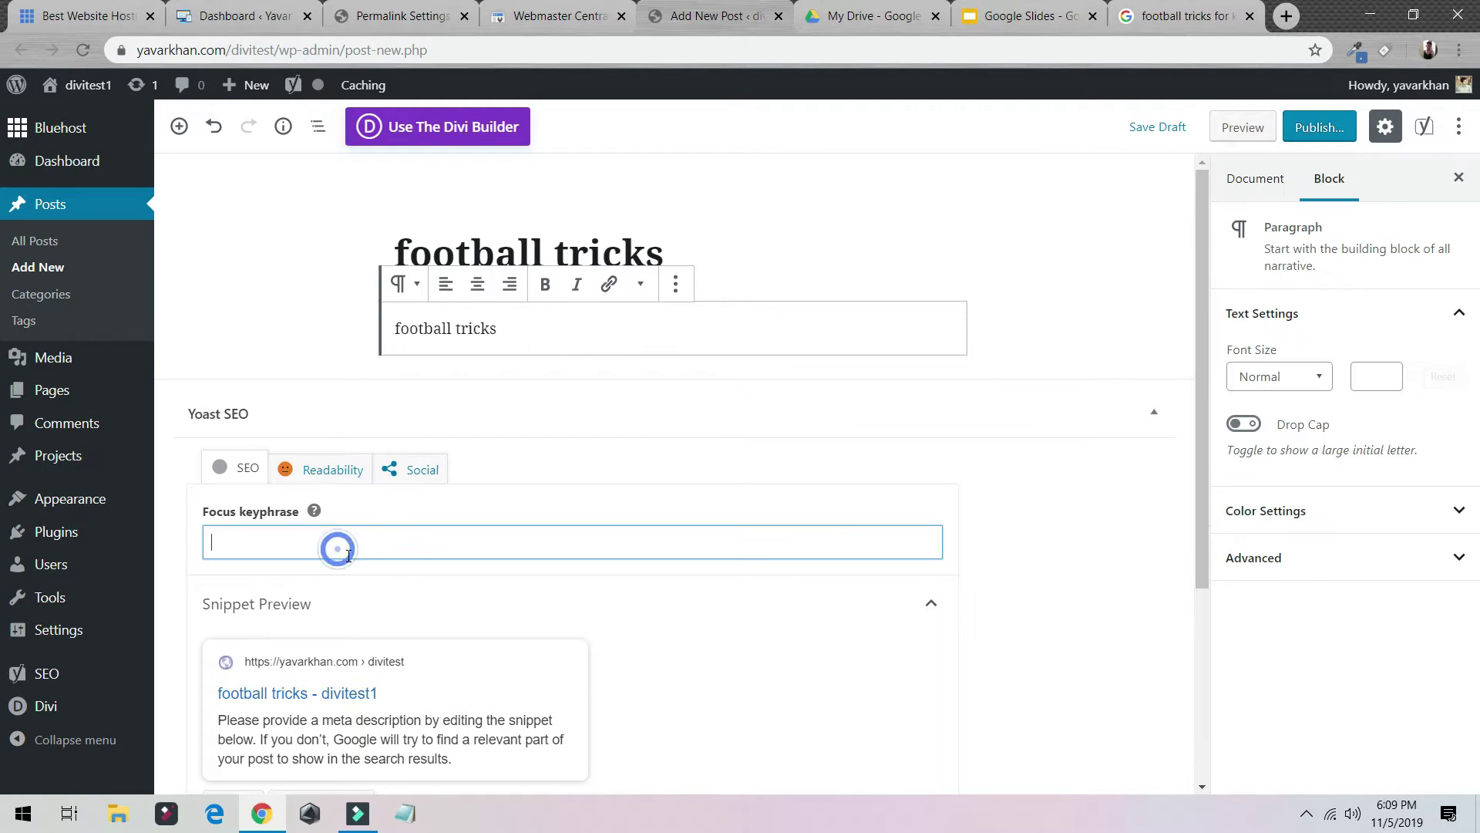
{"action": "key", "text": "ctrl+v"}
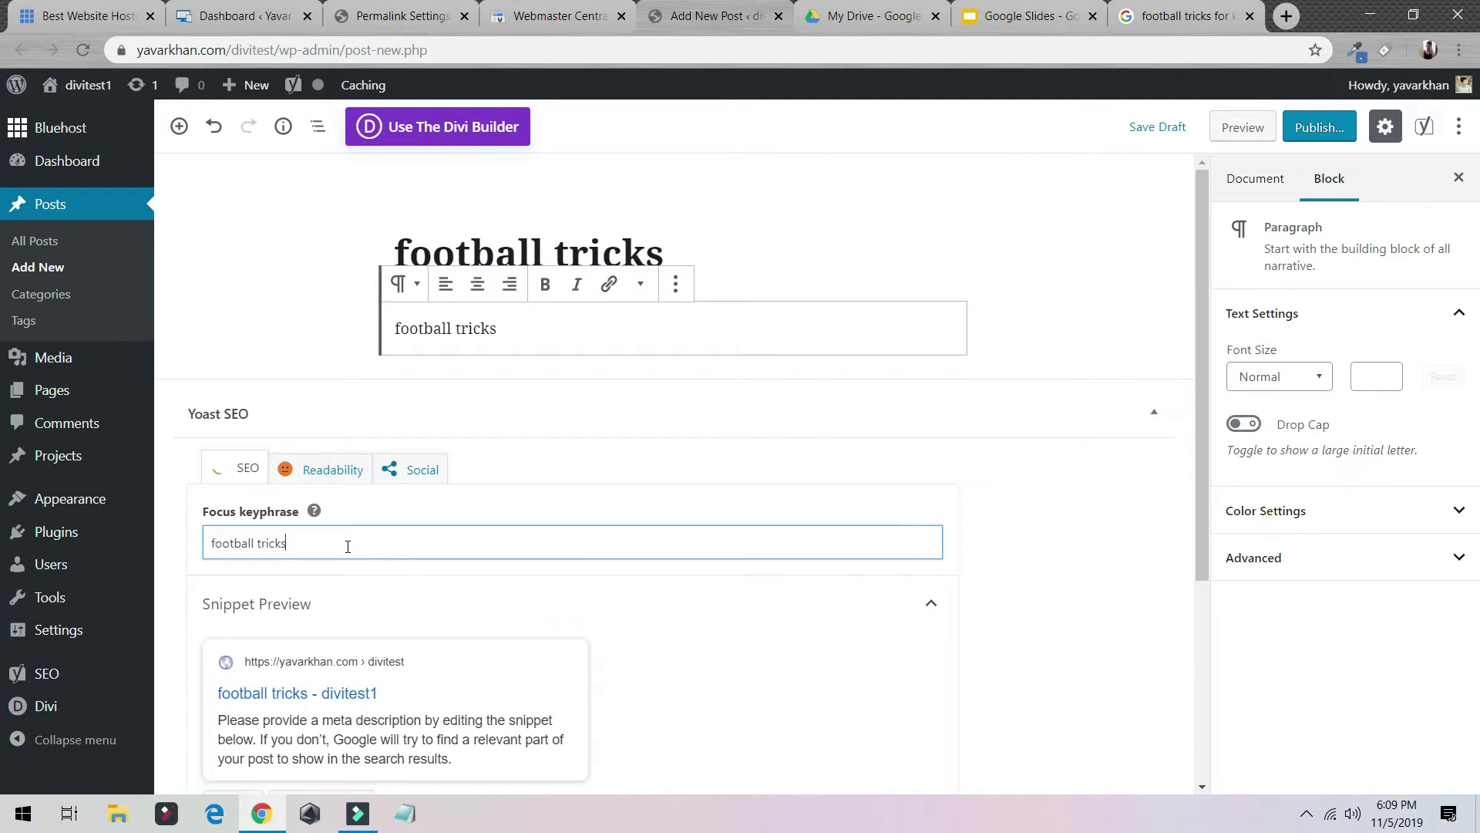
Expand the SEO analysis and review its listed problems and good results.
{"action": "scroll", "coordinate": [347, 544], "scroll_direction": "down", "scroll_amount": 2}
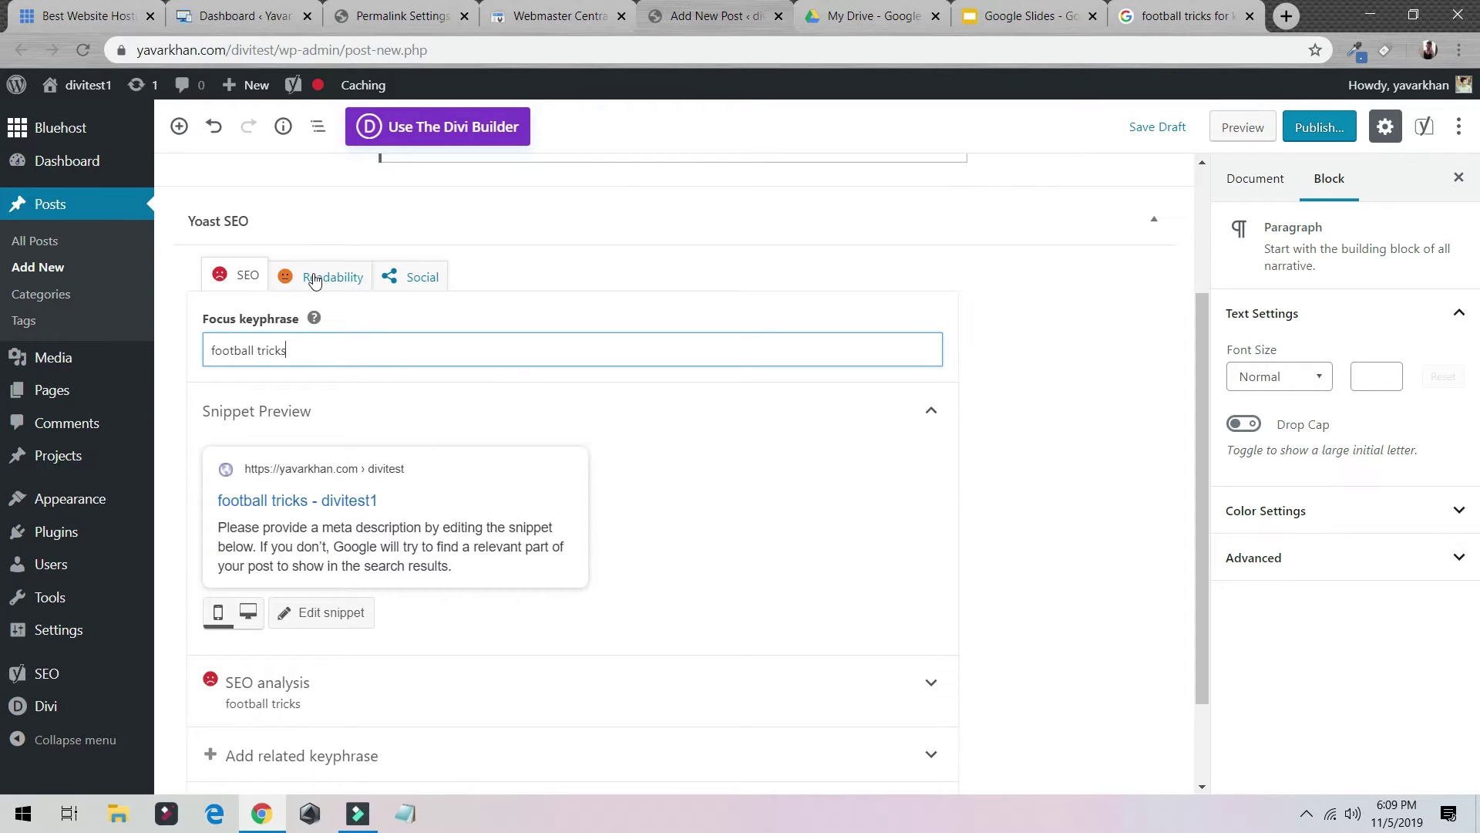
{"action": "scroll", "coordinate": [315, 279], "scroll_direction": "down", "scroll_amount": 2}
{"action": "left_click", "coordinate": [443, 590]}
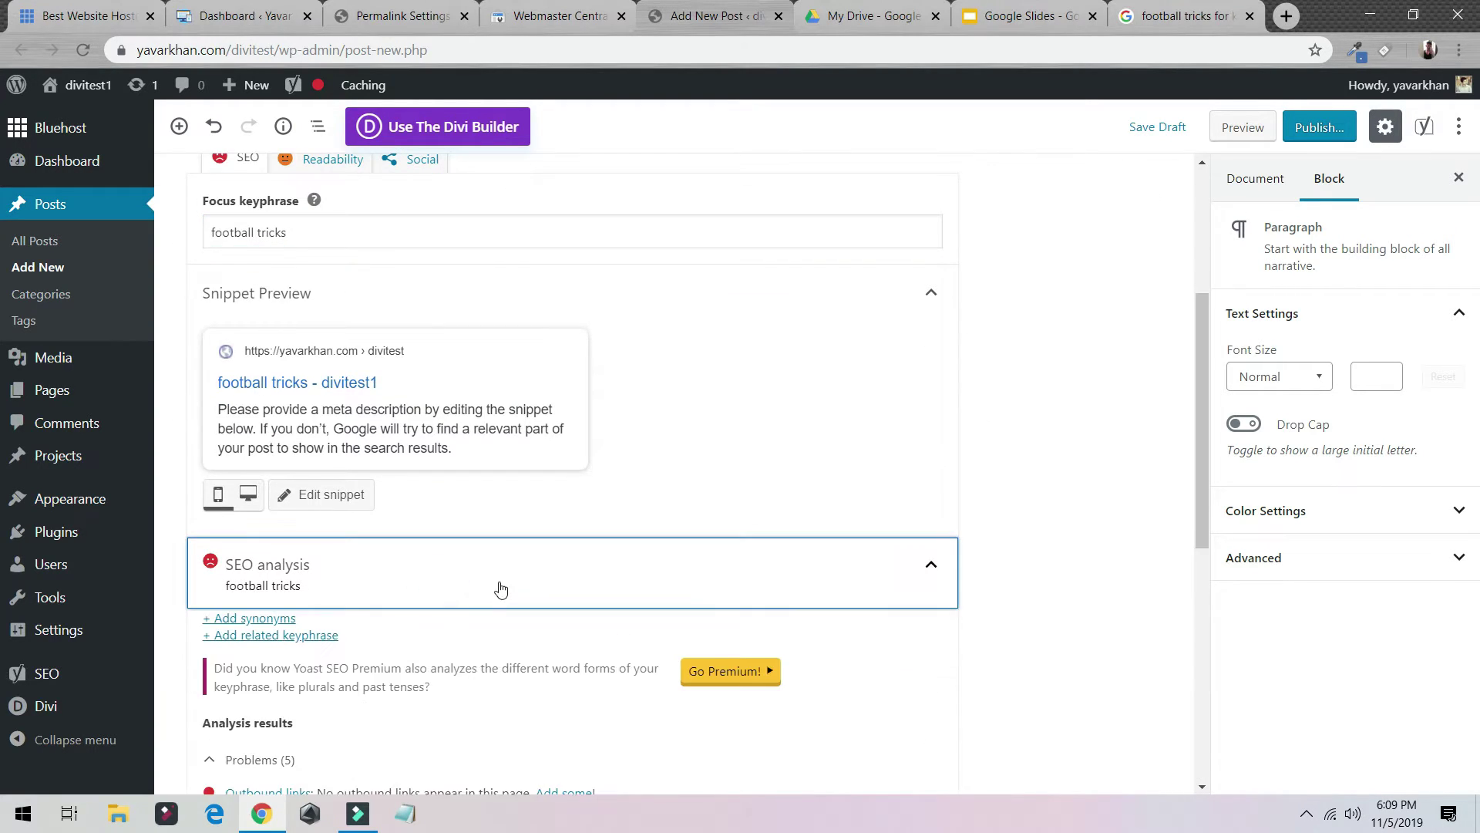
{"action": "scroll", "coordinate": [501, 590], "scroll_direction": "down", "scroll_amount": 5}
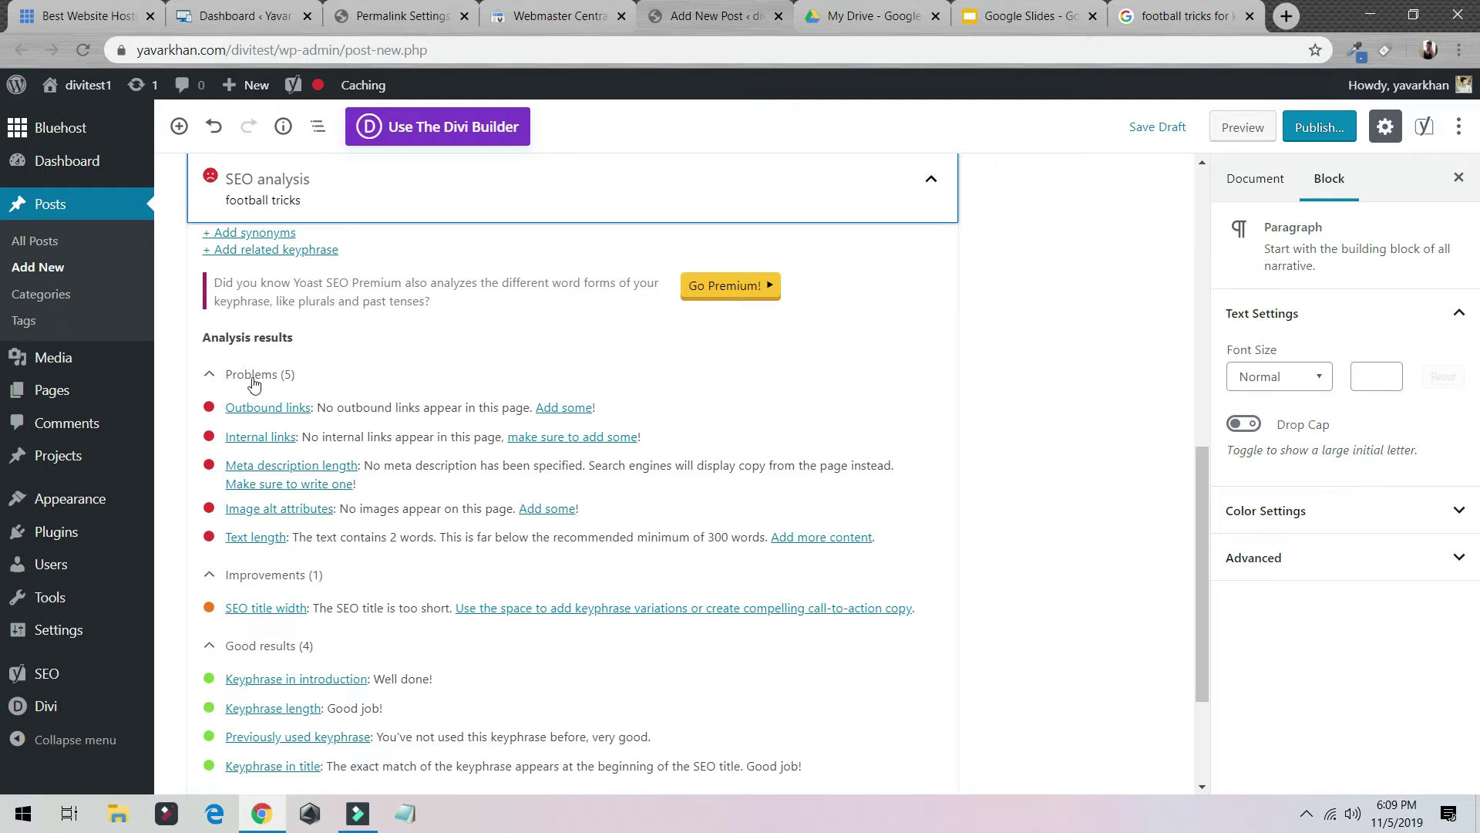
{"action": "scroll", "coordinate": [323, 463], "scroll_direction": "down", "scroll_amount": 2}
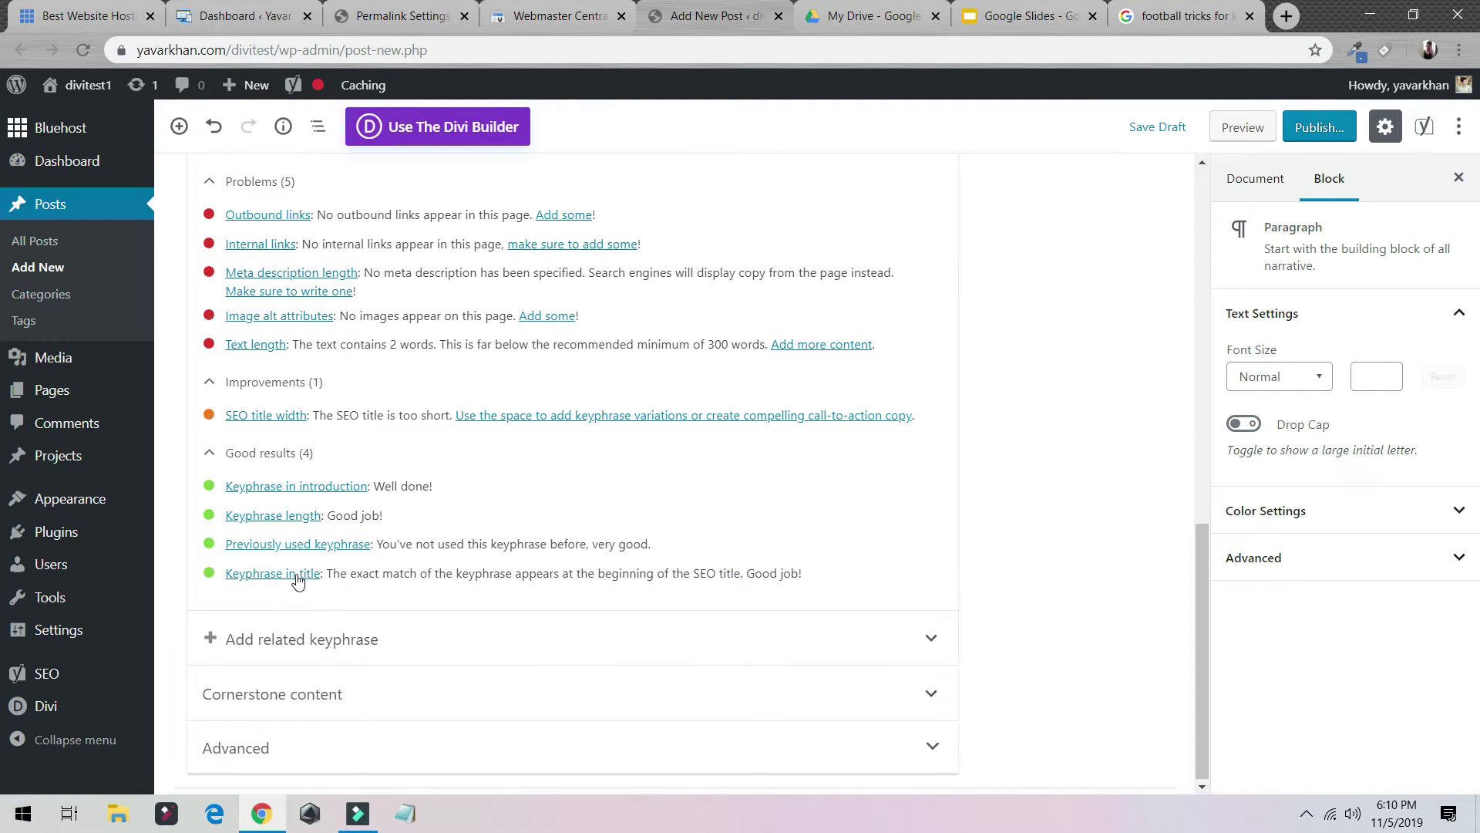
{"action": "scroll", "coordinate": [309, 490], "scroll_direction": "up", "scroll_amount": 2}
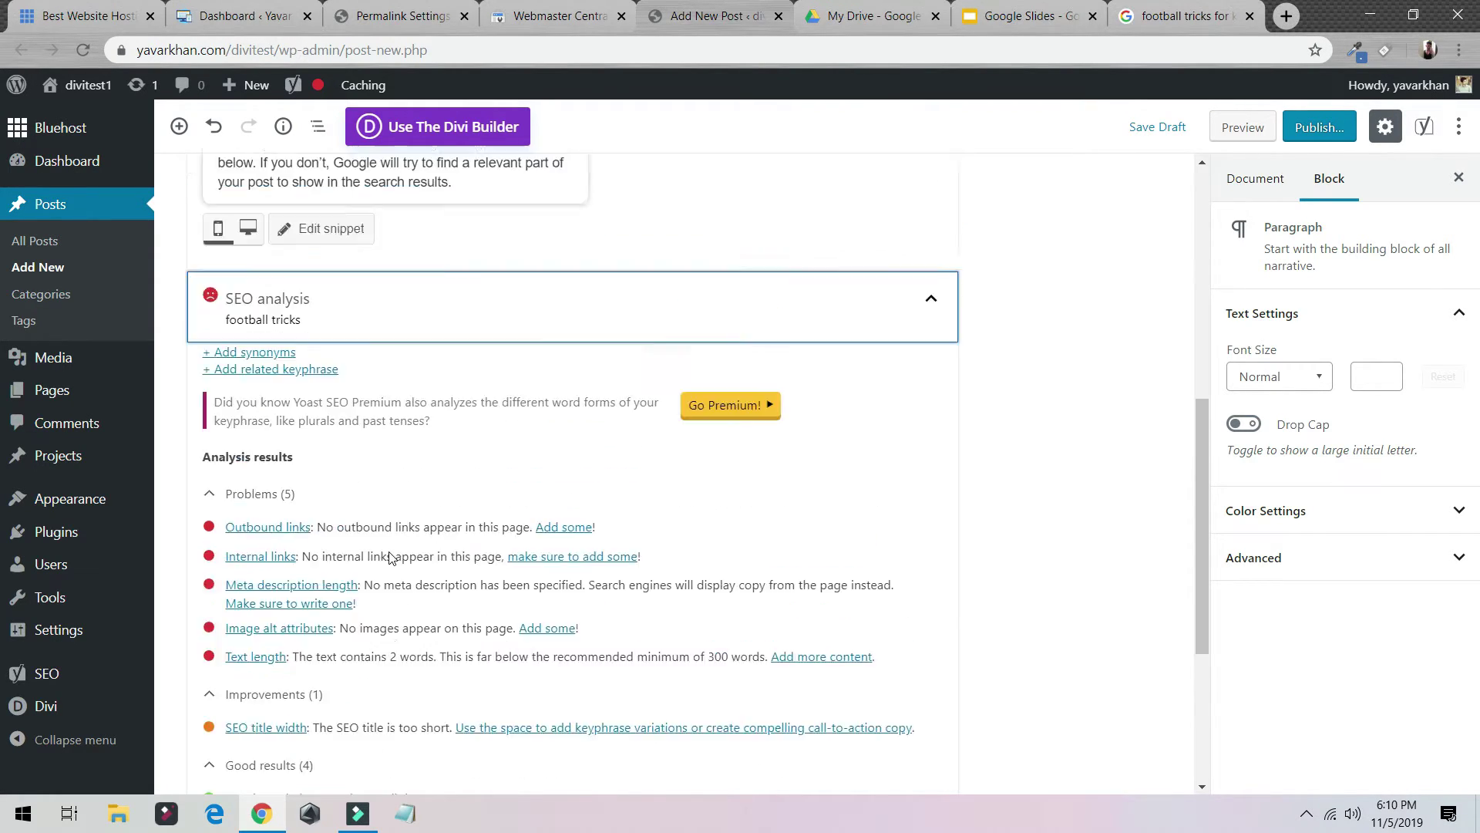
{"action": "scroll", "coordinate": [399, 568], "scroll_direction": "up", "scroll_amount": 5}
Open the Yoast snippet editor and focus its Meta description box.
{"action": "left_click", "coordinate": [412, 442]}
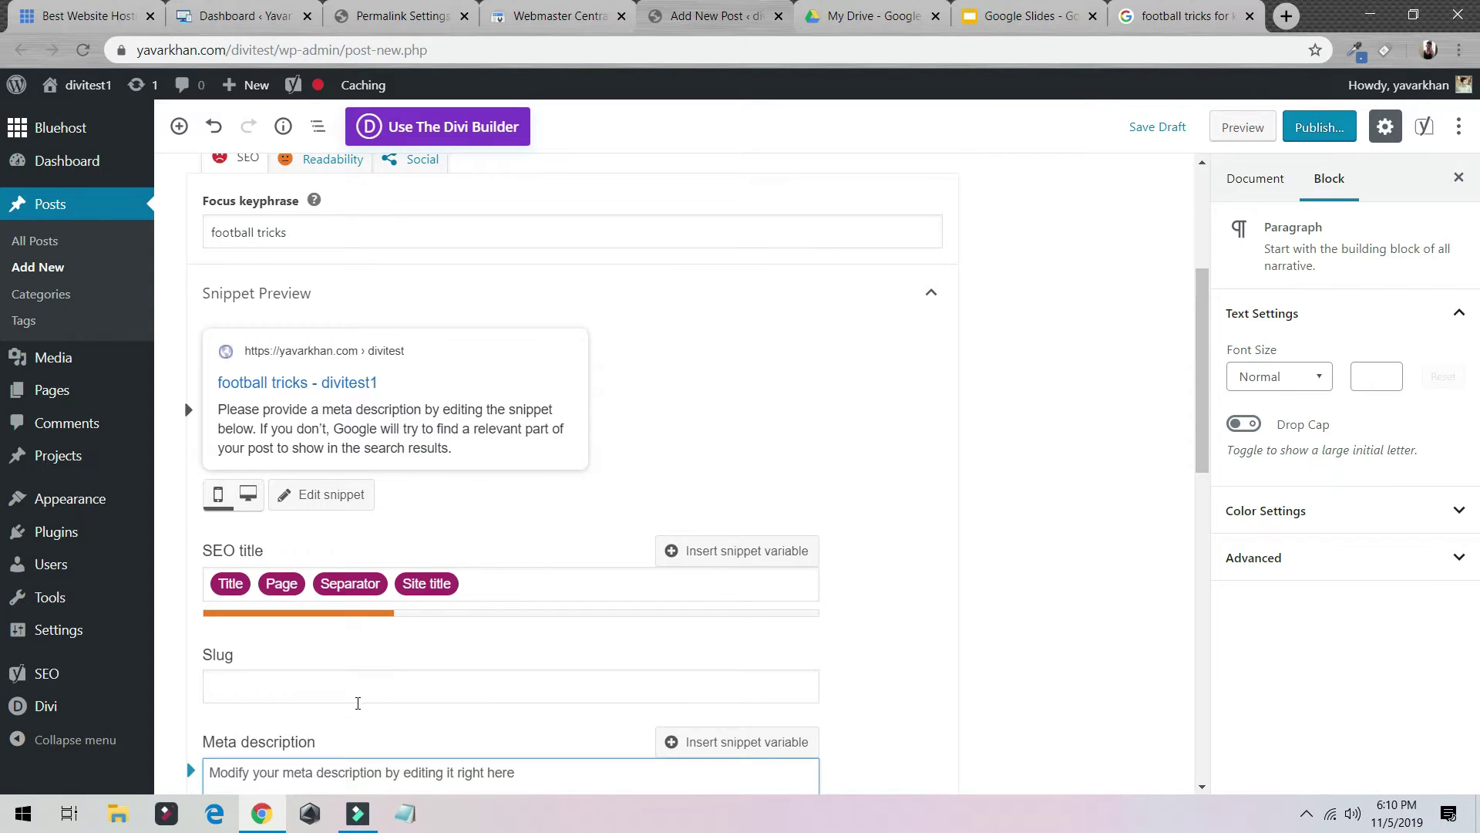
{"action": "scroll", "coordinate": [303, 584], "scroll_direction": "down", "scroll_amount": 3}
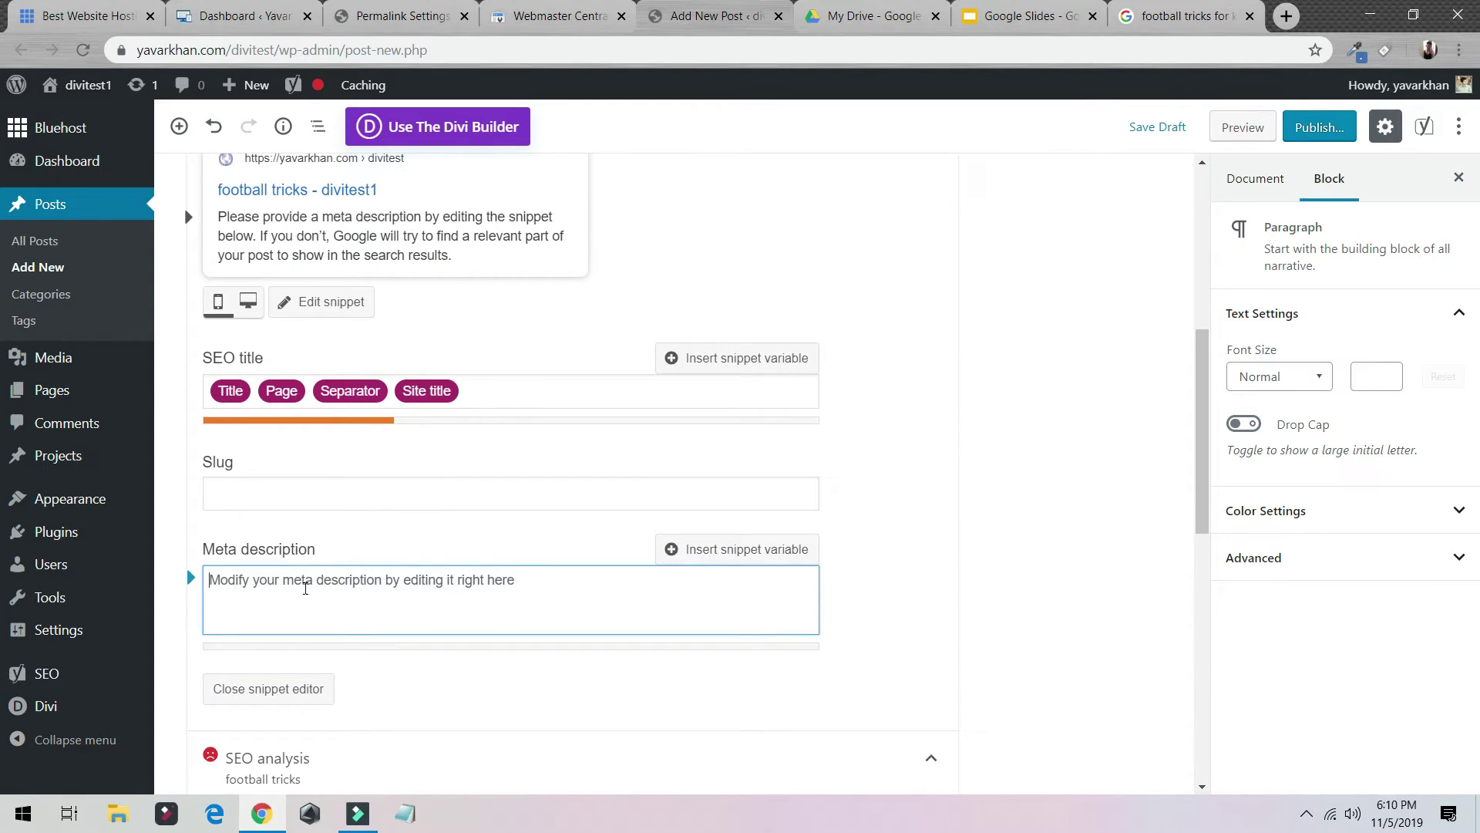
{"action": "double_click", "coordinate": [312, 549]}
{"action": "left_click", "coordinate": [230, 554]}
Select the 1x1SPORT result's description in the Google results tab, then return to the post.
{"action": "left_click", "coordinate": [1180, 16]}
{"action": "scroll", "coordinate": [462, 485], "scroll_direction": "down", "scroll_amount": 15}
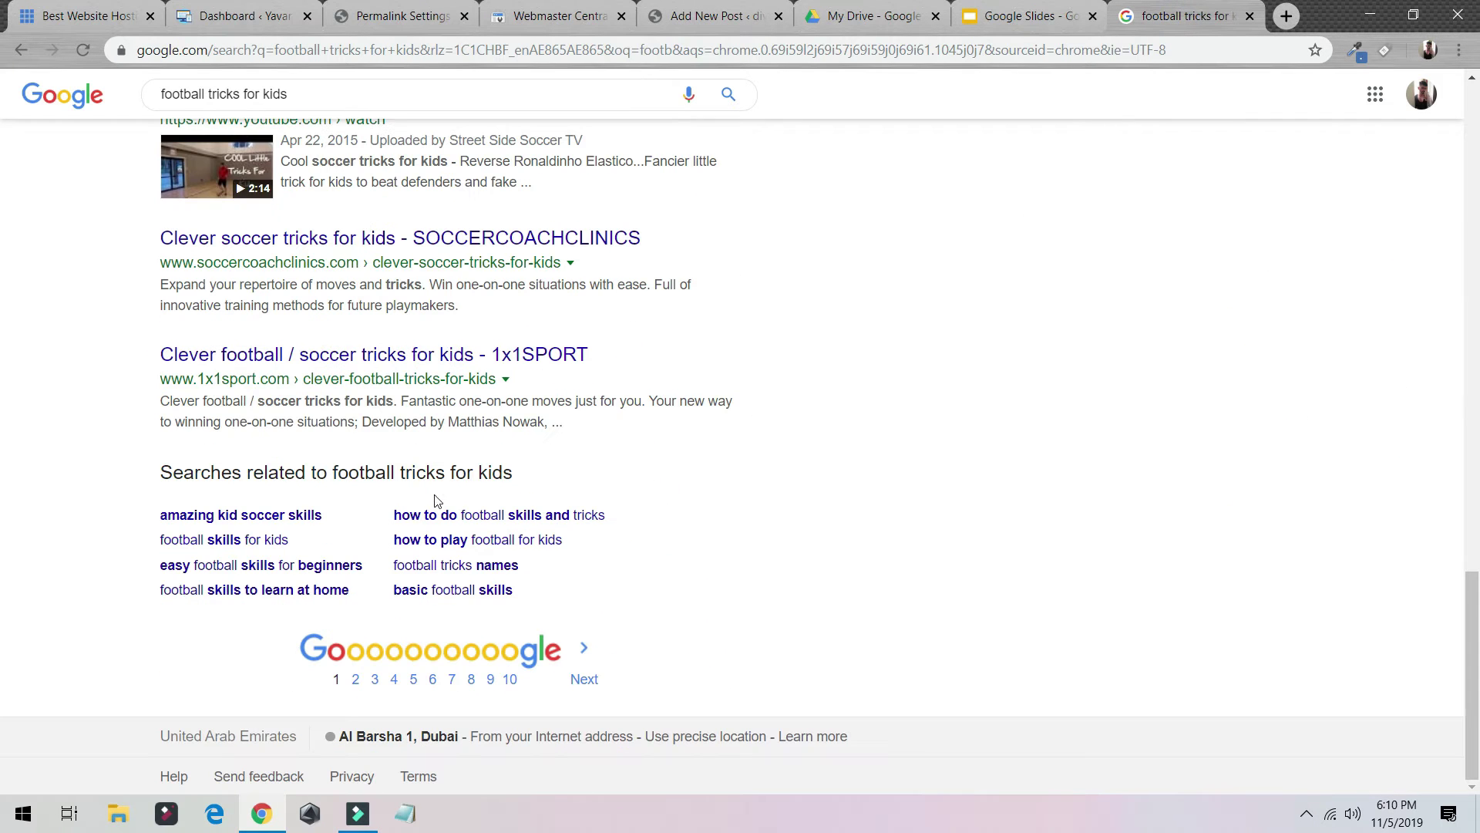
{"action": "left_click_drag", "start_coordinate": [177, 402], "coordinate": [548, 423]}
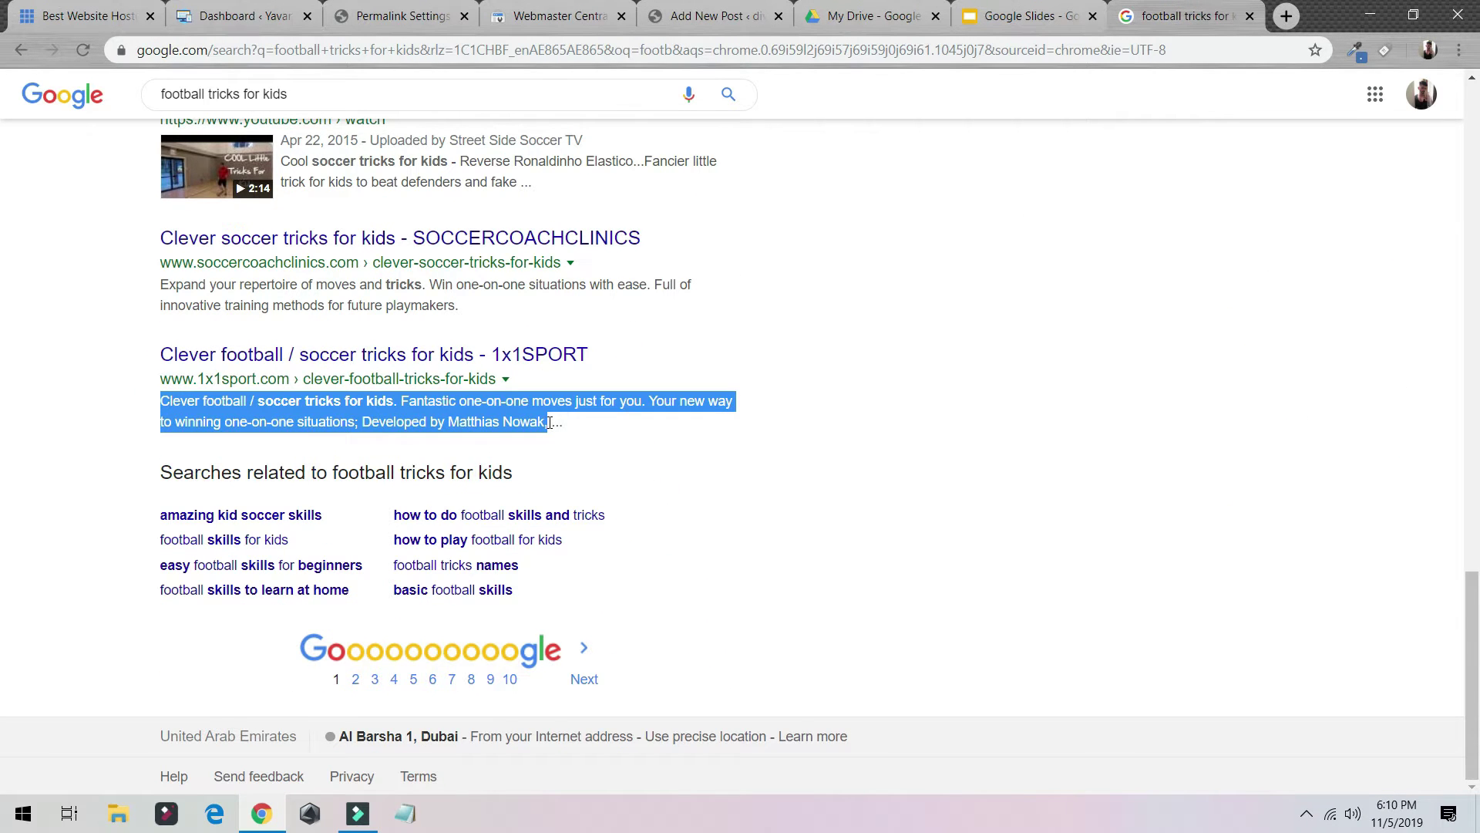
{"action": "left_click", "coordinate": [694, 13]}
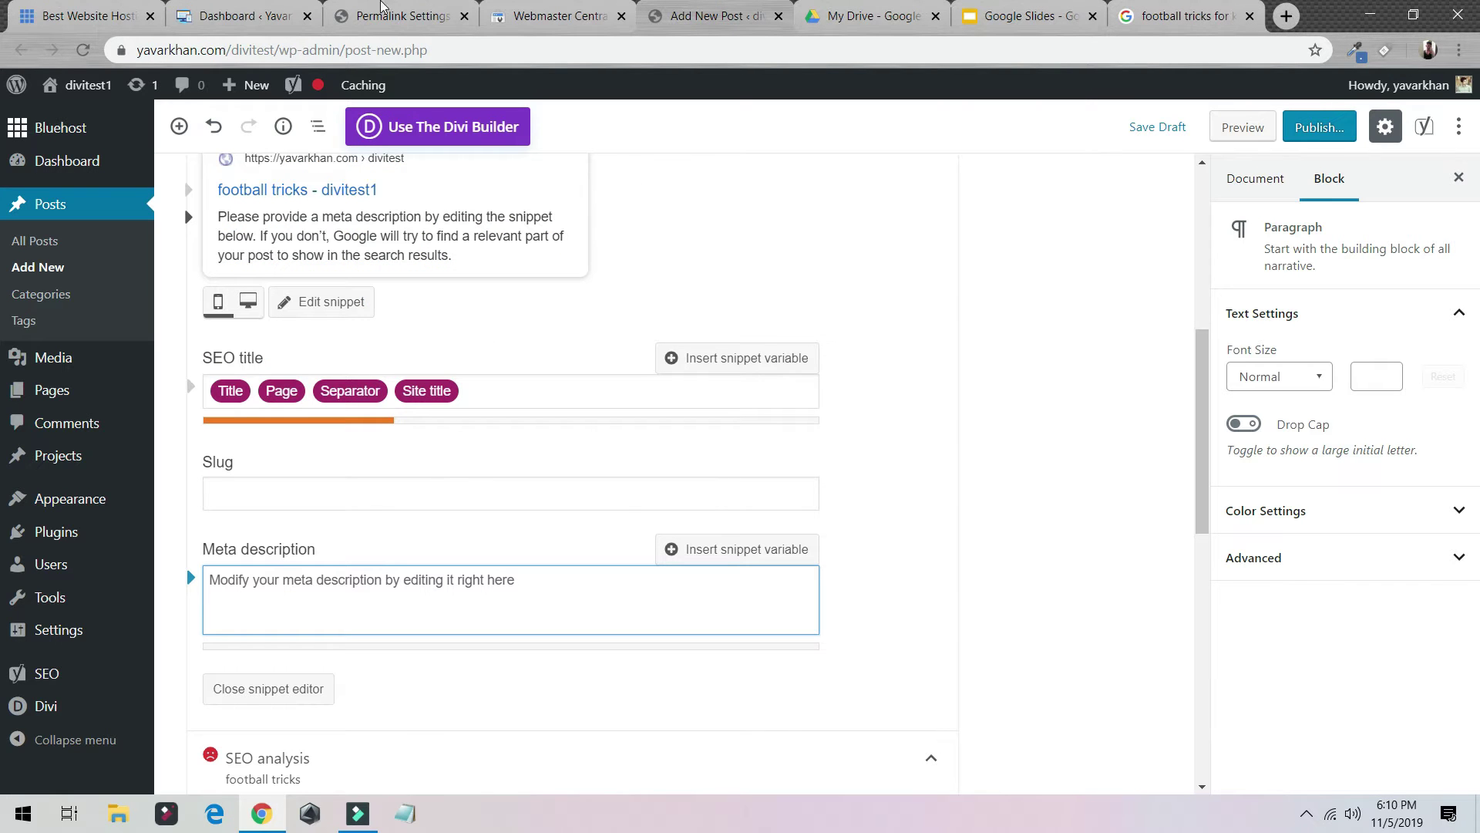
Go back to the Permalink Settings page showing Post name (/%postname%/) as the structure.
{"action": "left_click", "coordinate": [251, 21]}
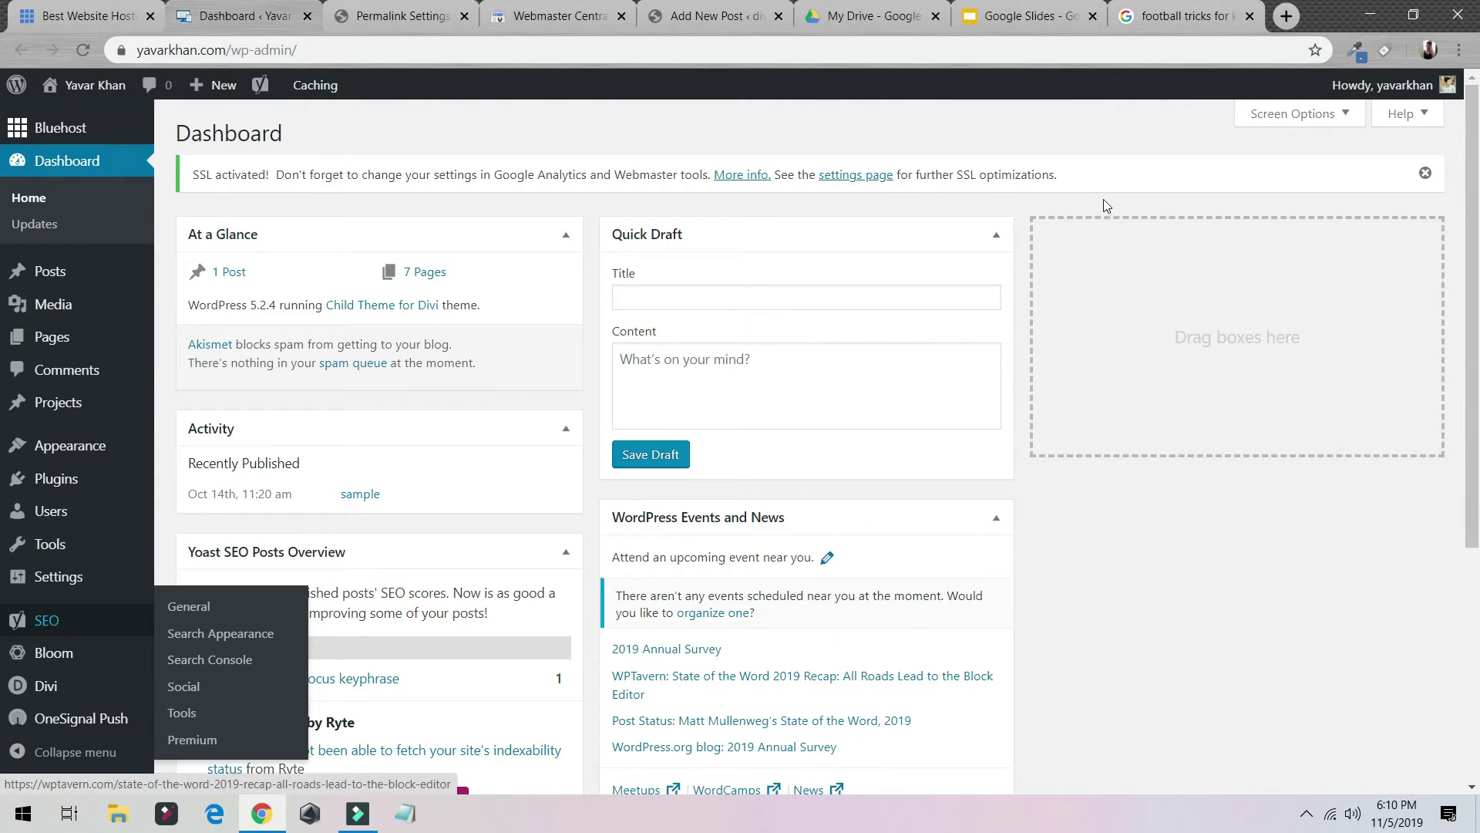
{"action": "left_click", "coordinate": [1028, 14]}
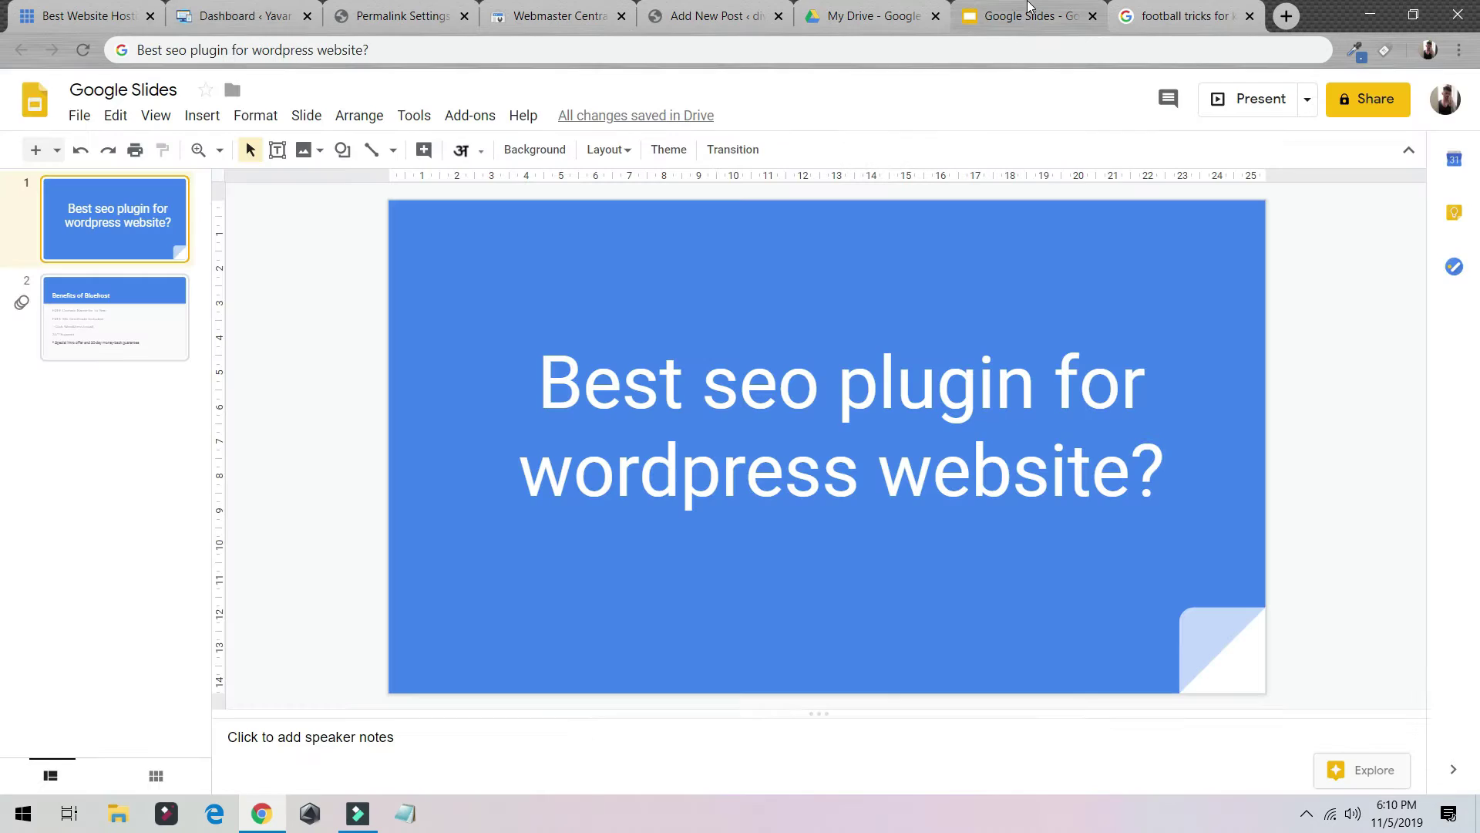
{"action": "left_click", "coordinate": [380, 8]}
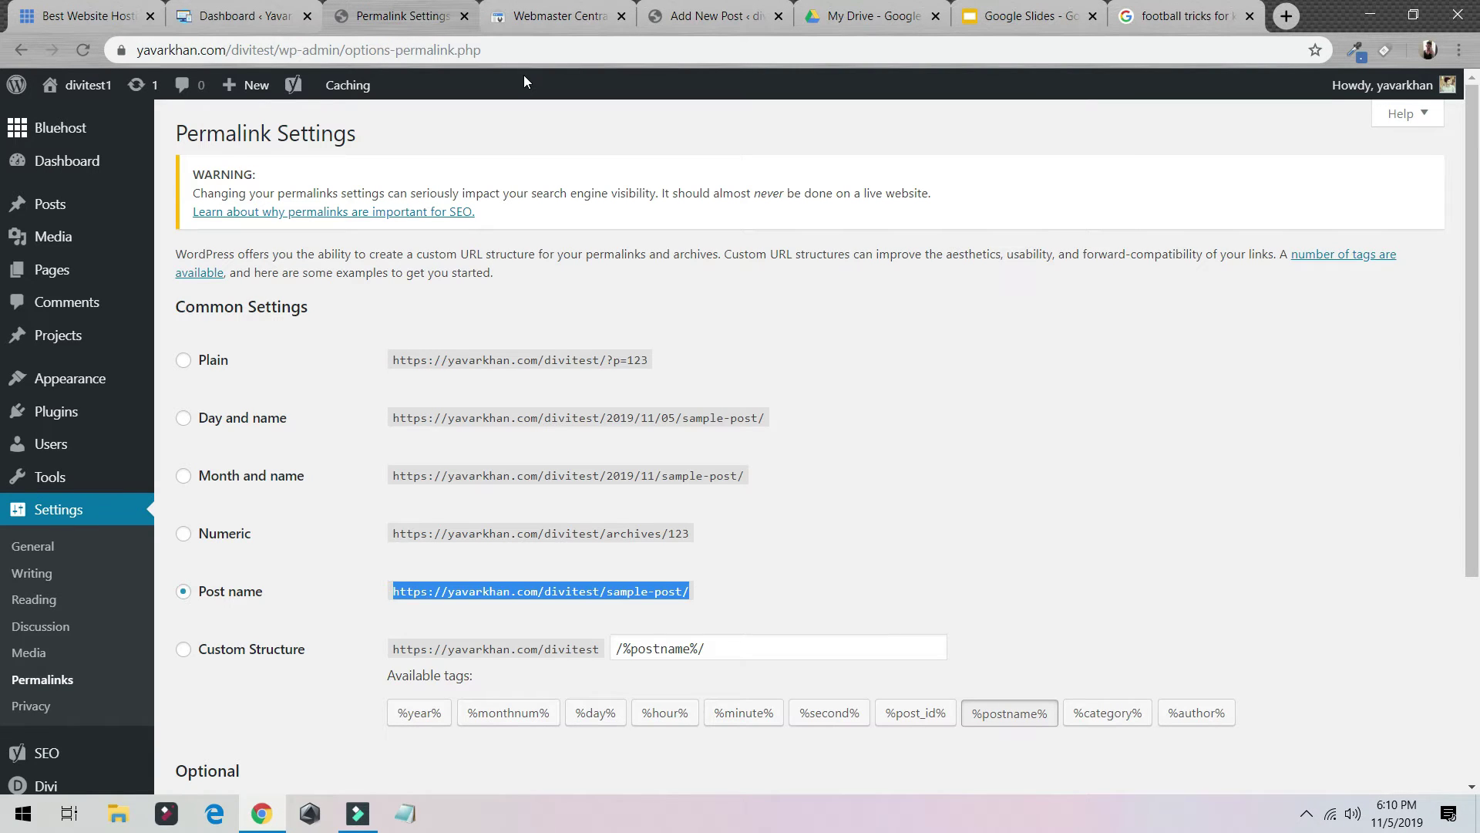